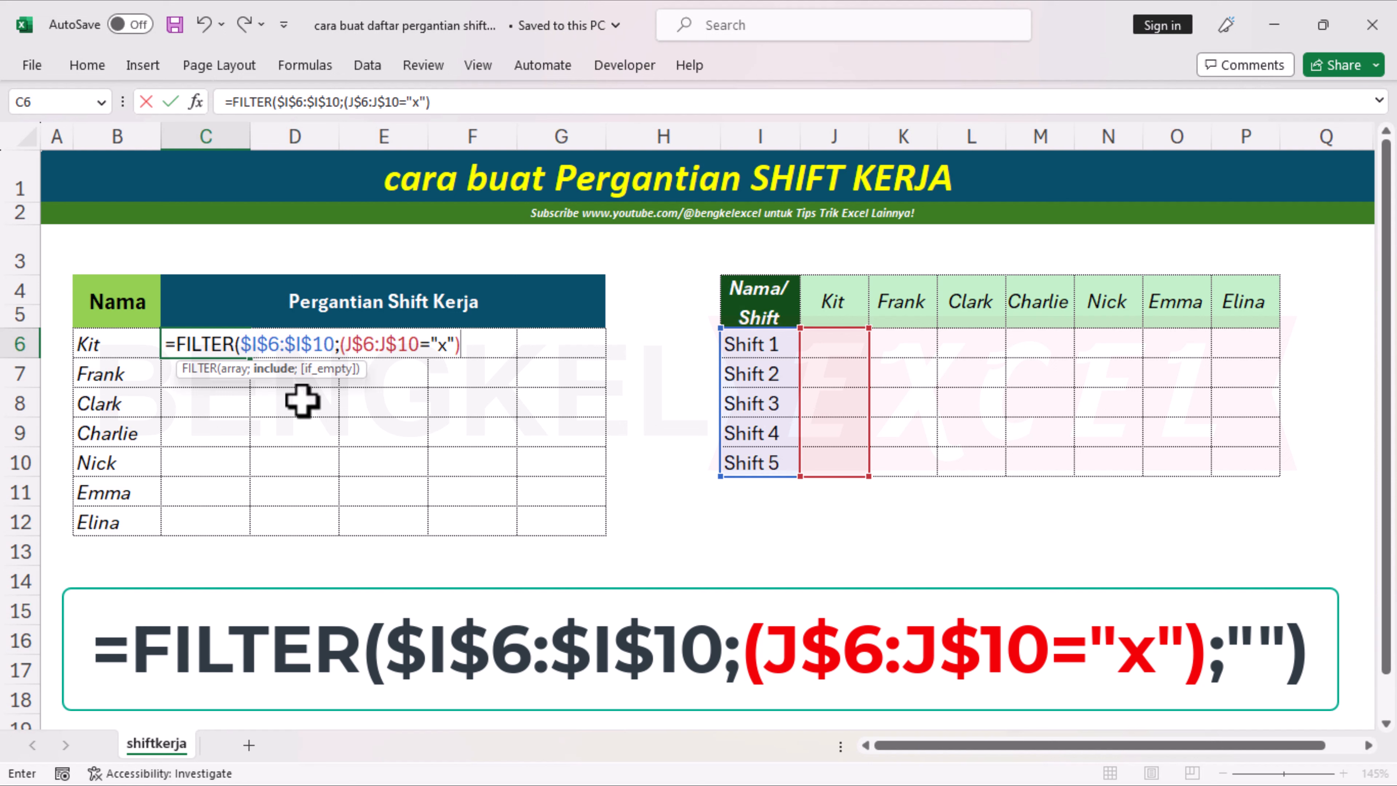
Step: Complete the FILTER formula in C6 with "" as its if_empty argument
text(;)
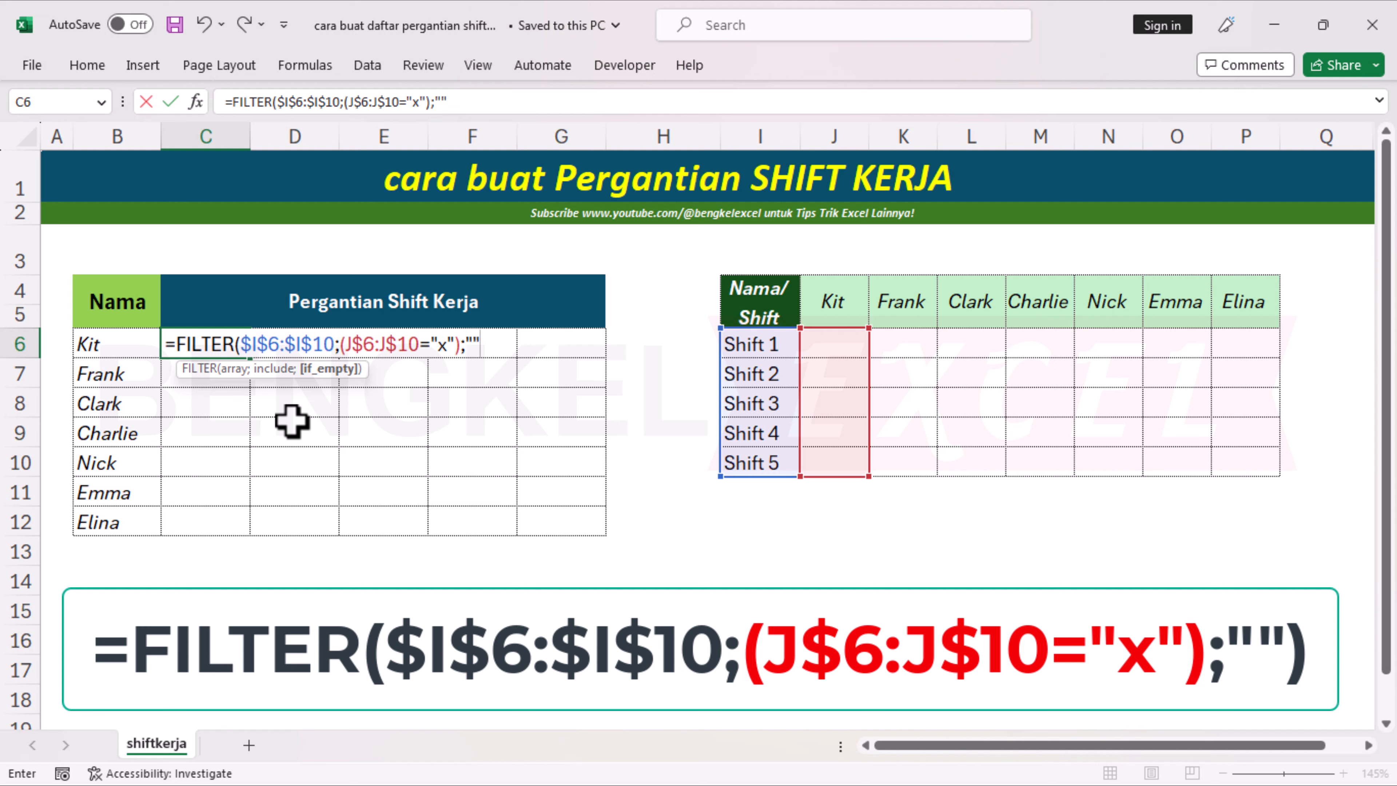
text(""))
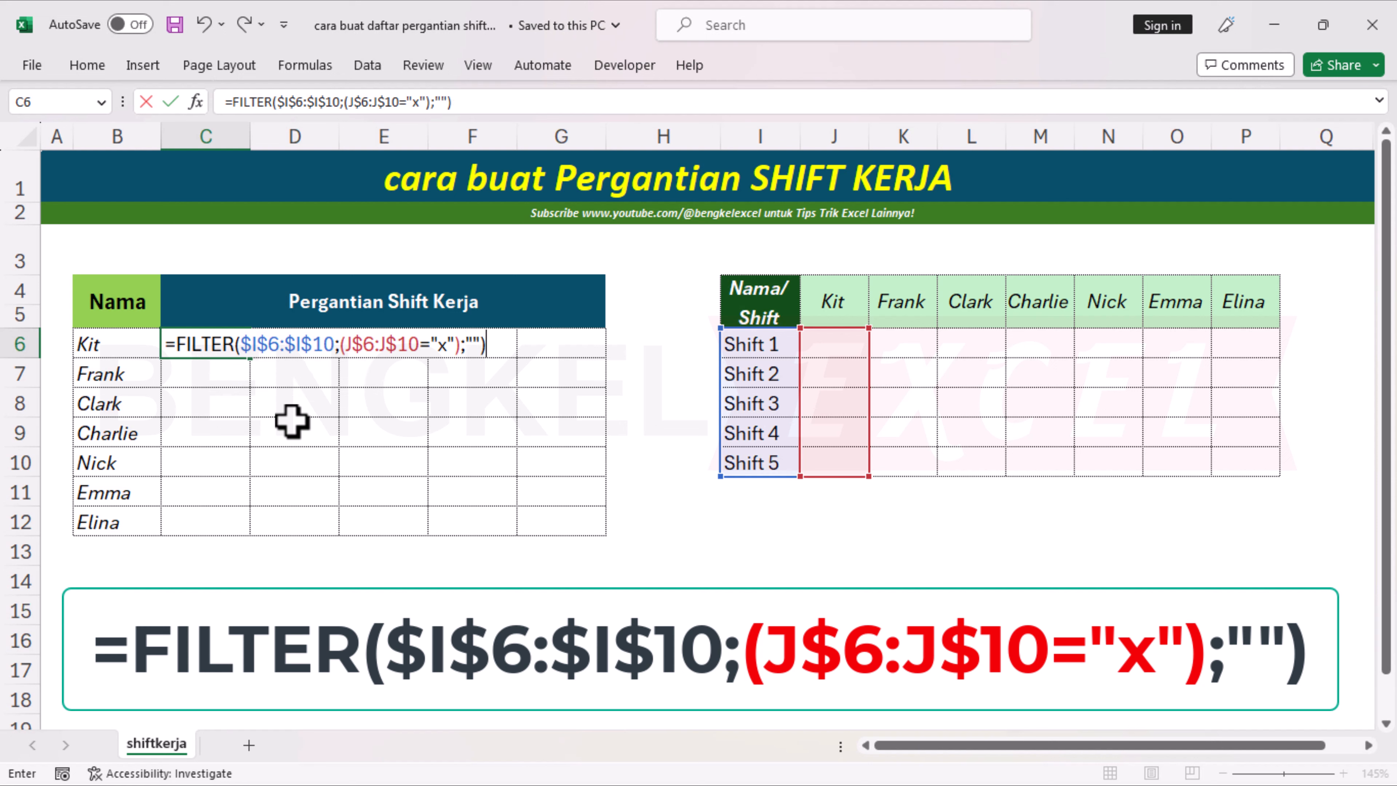
key(Return)
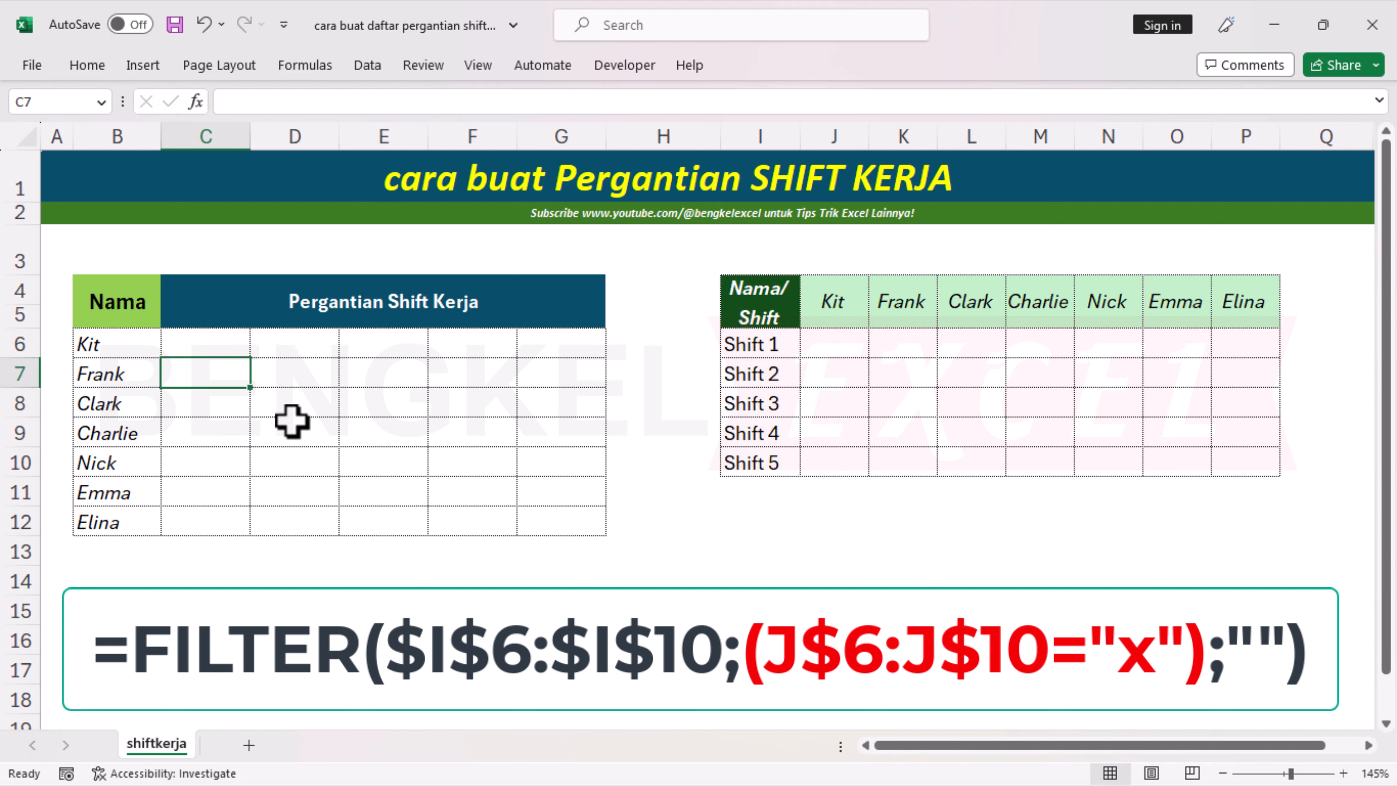
click(217, 347)
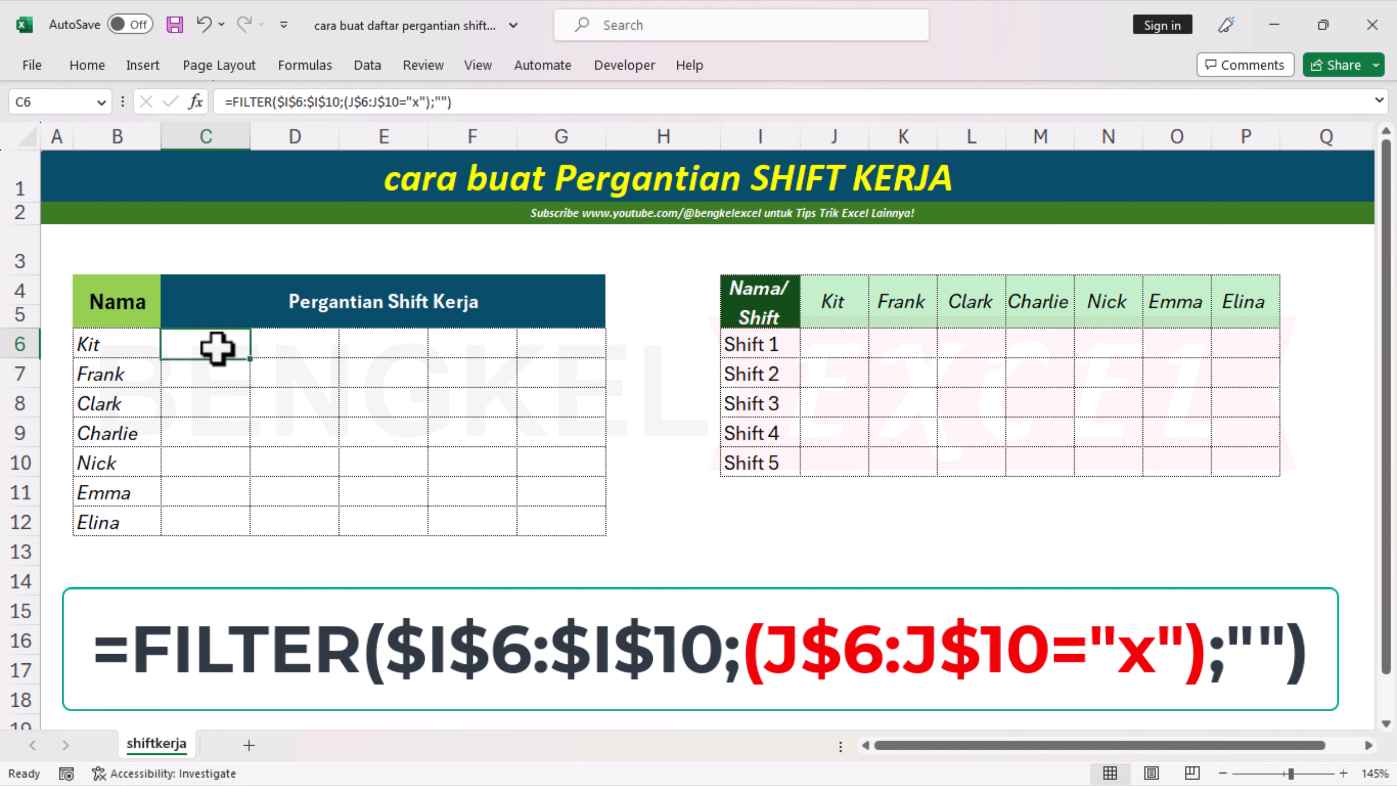
Step: Mark Shift 1 and Shift 2 for the first employee by entering x in J6 and J7
click(831, 343)
text(x)
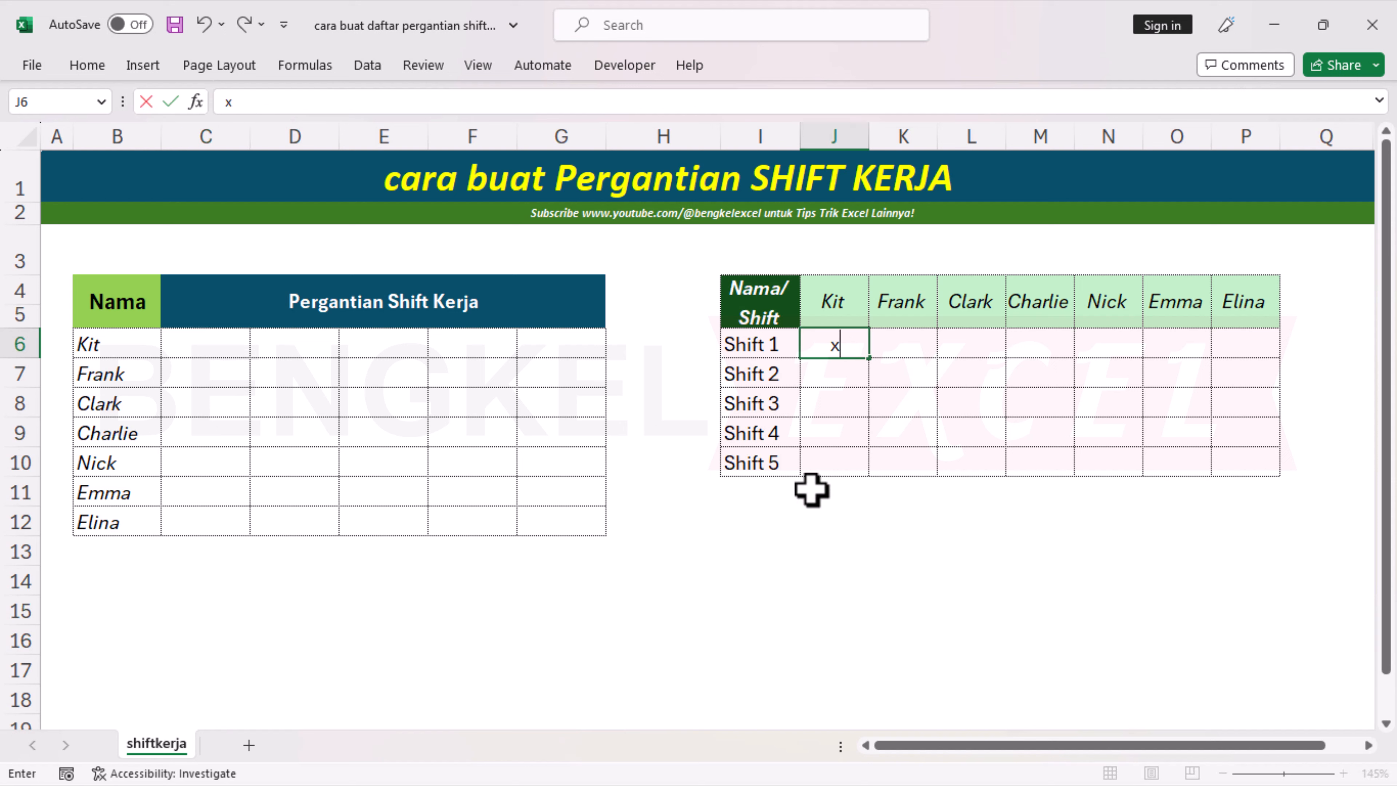
key(Return)
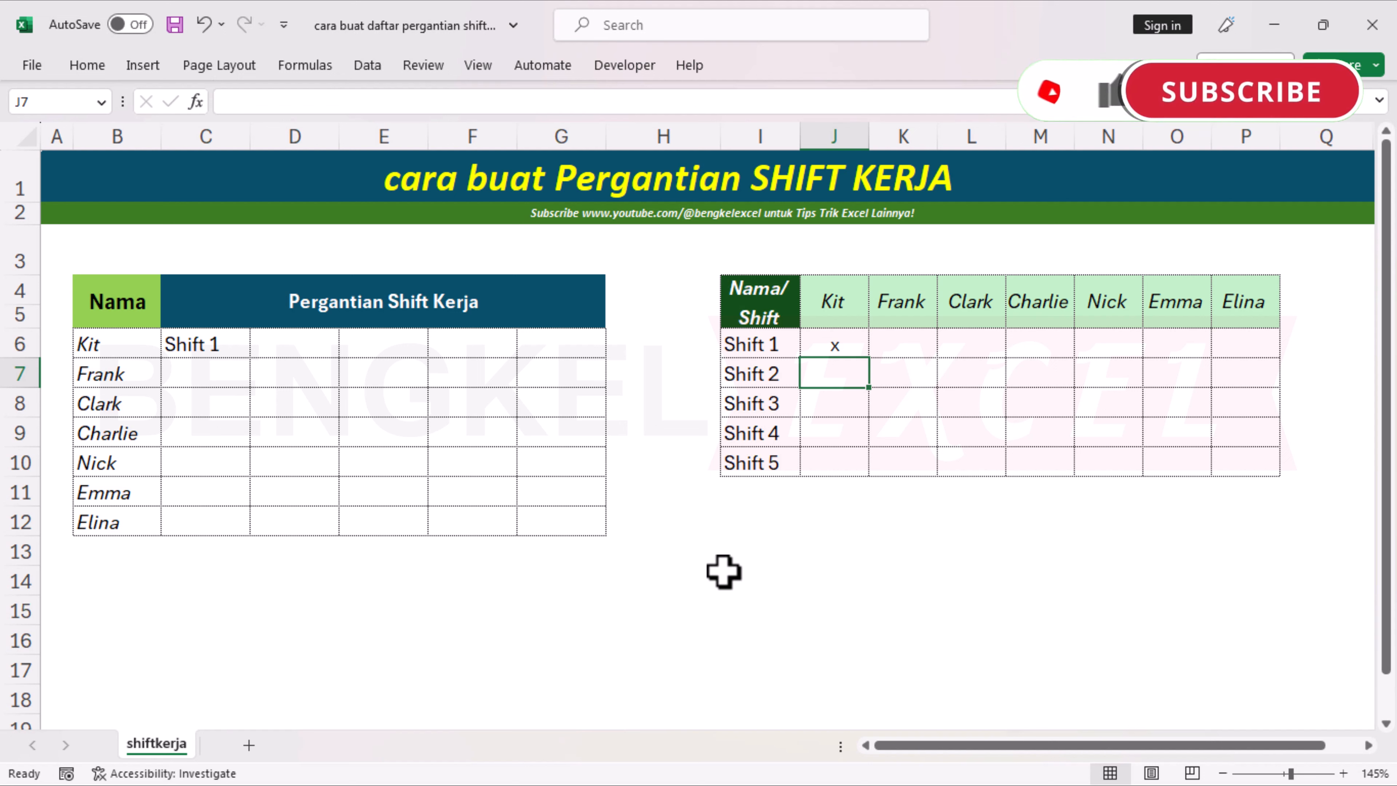
text(x)
key(Return)
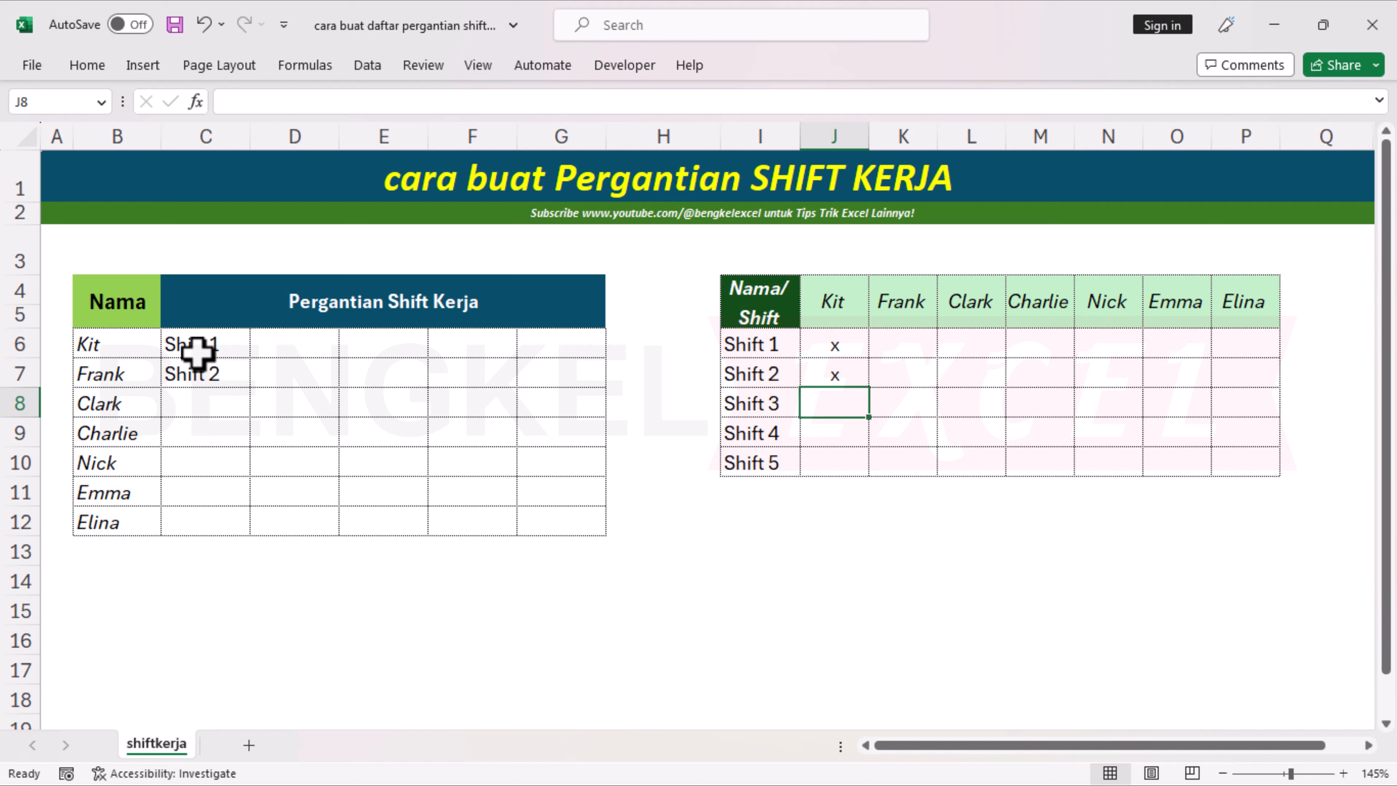
drag(196, 347, 196, 520)
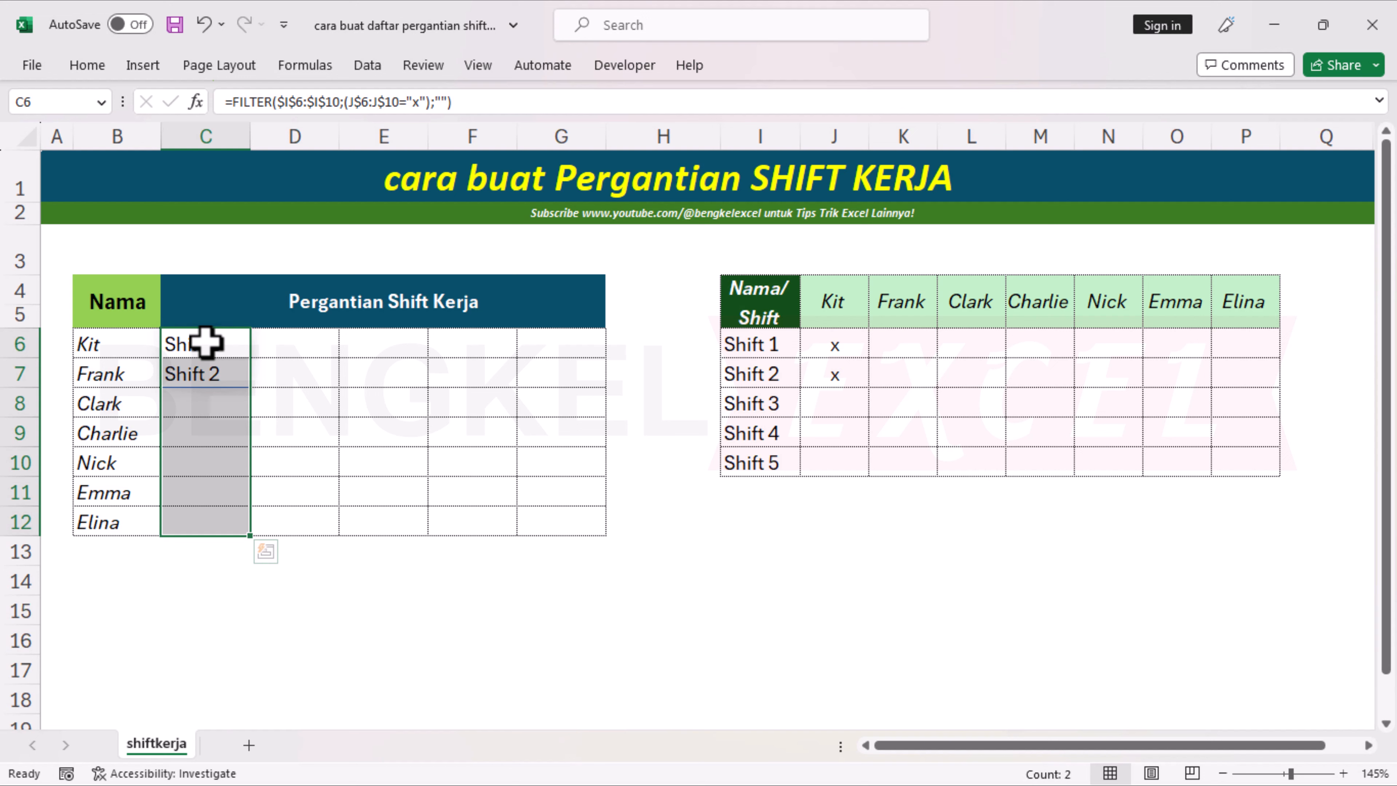
drag(221, 346, 571, 349)
click(217, 414)
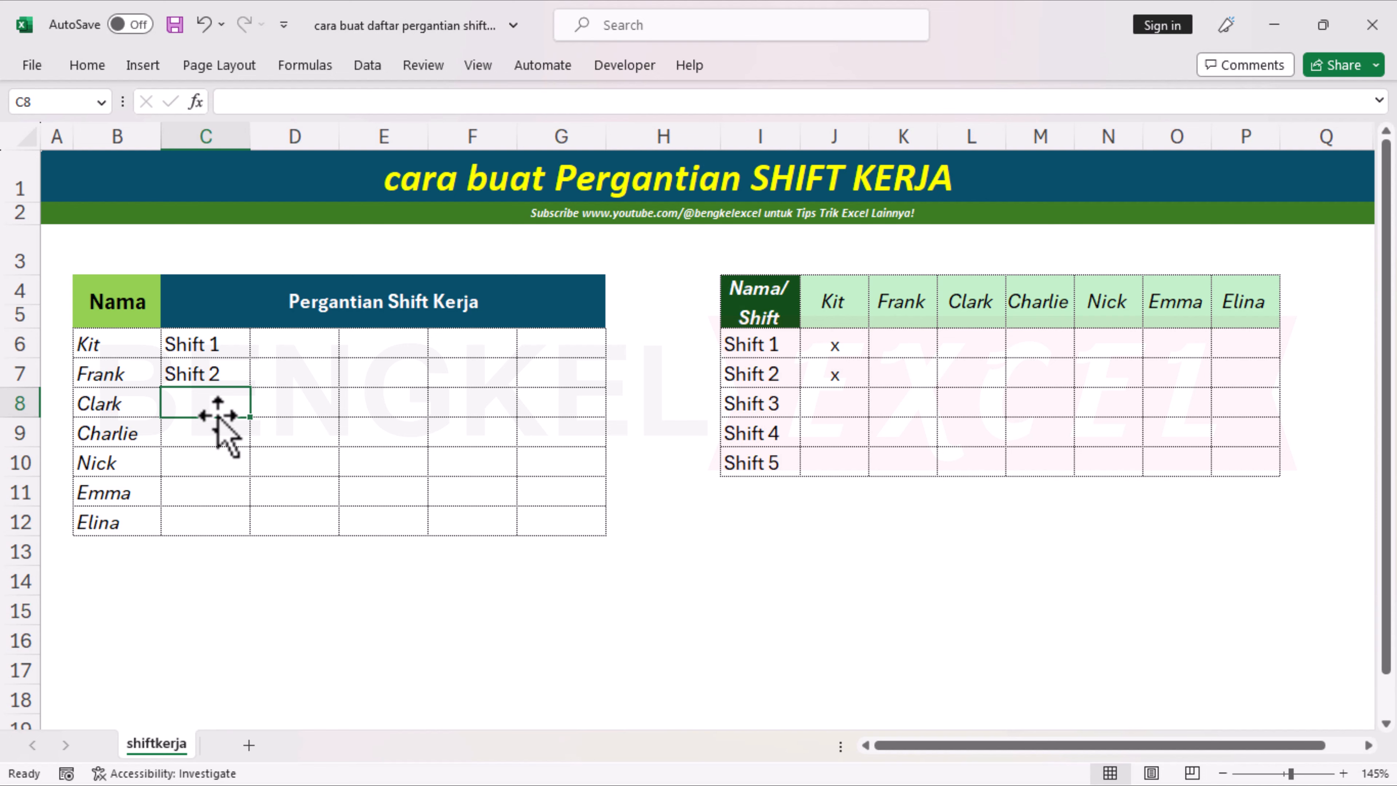
Step: Wrap the FILTER formula in C6 in TRANSPOSE so the shifts spill horizontally across the row
click(212, 348)
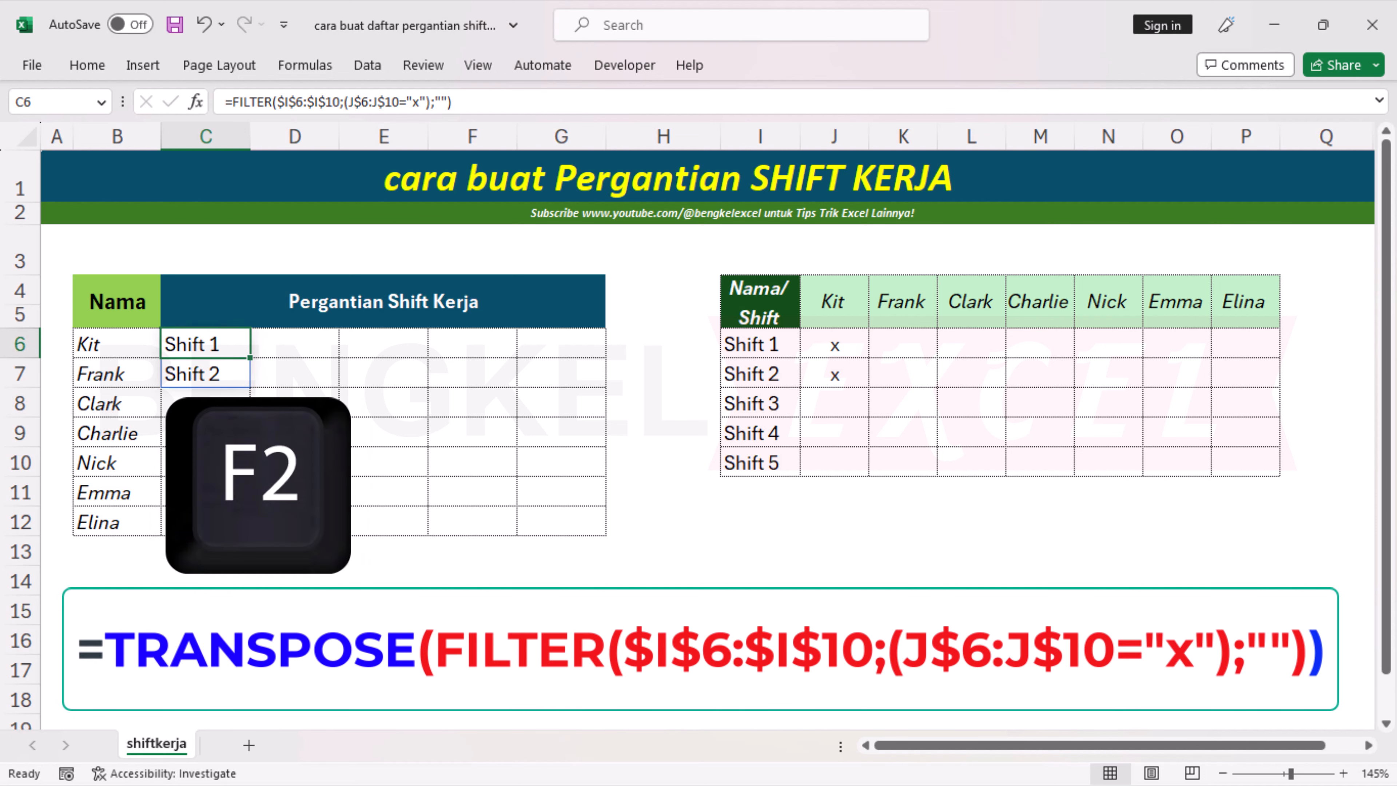
key(F2)
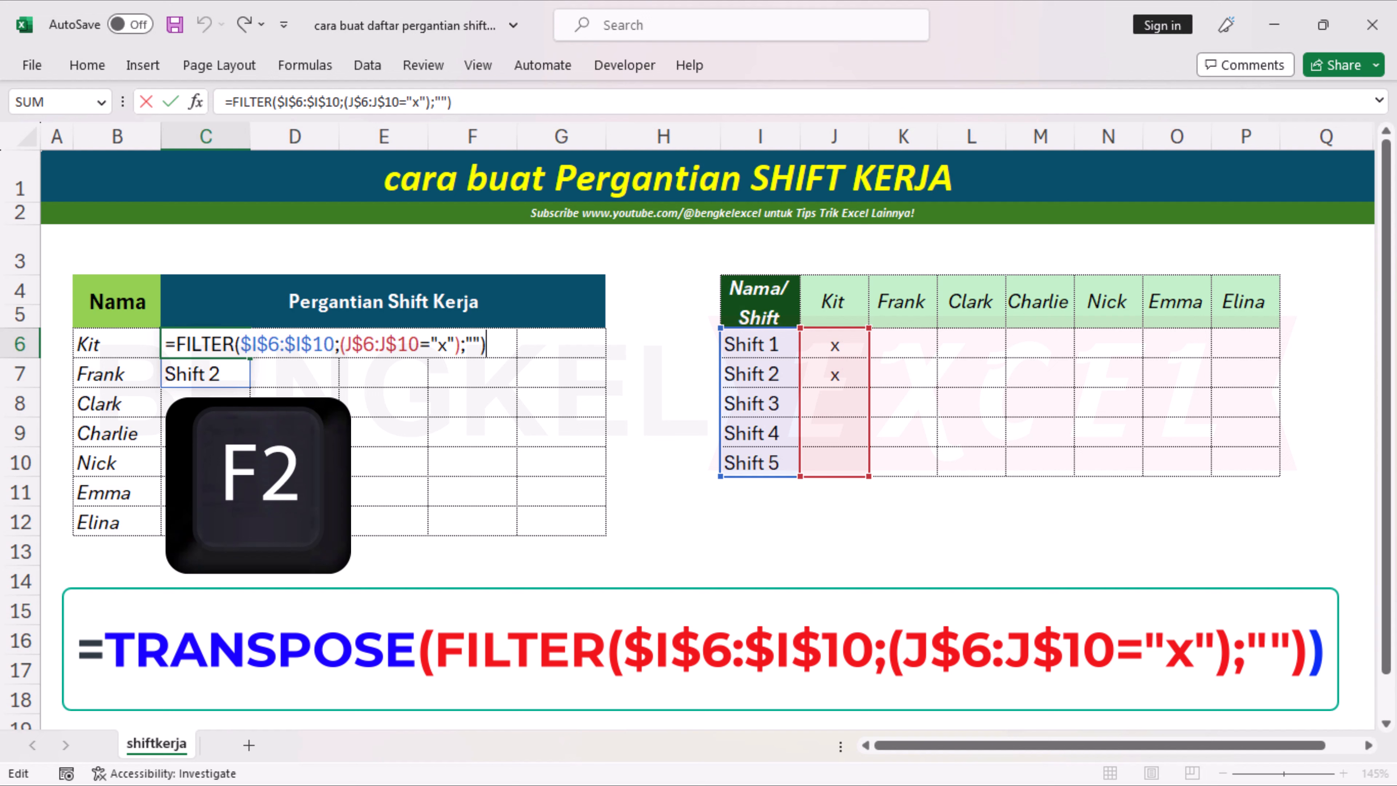
click(176, 344)
text(trans)
key(Tab)
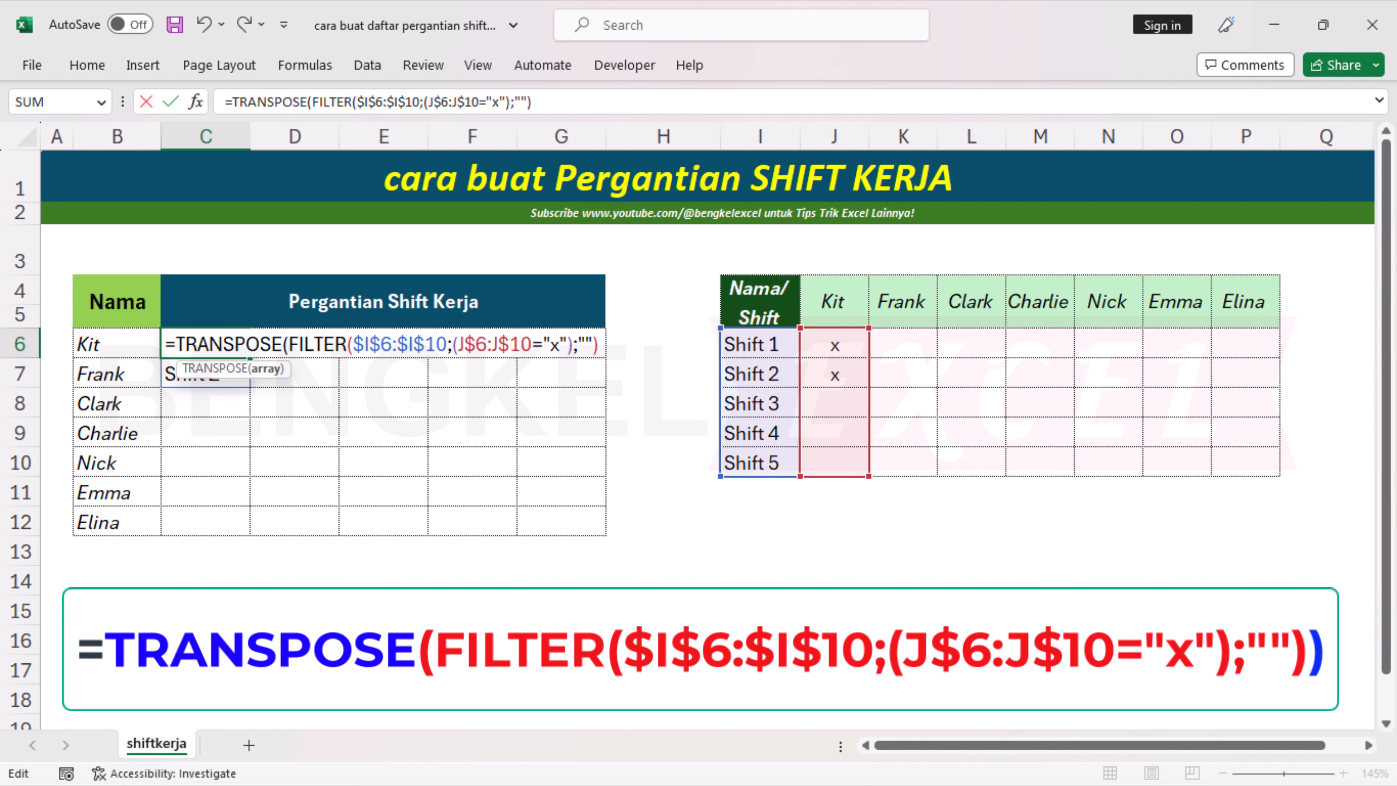
key(Return)
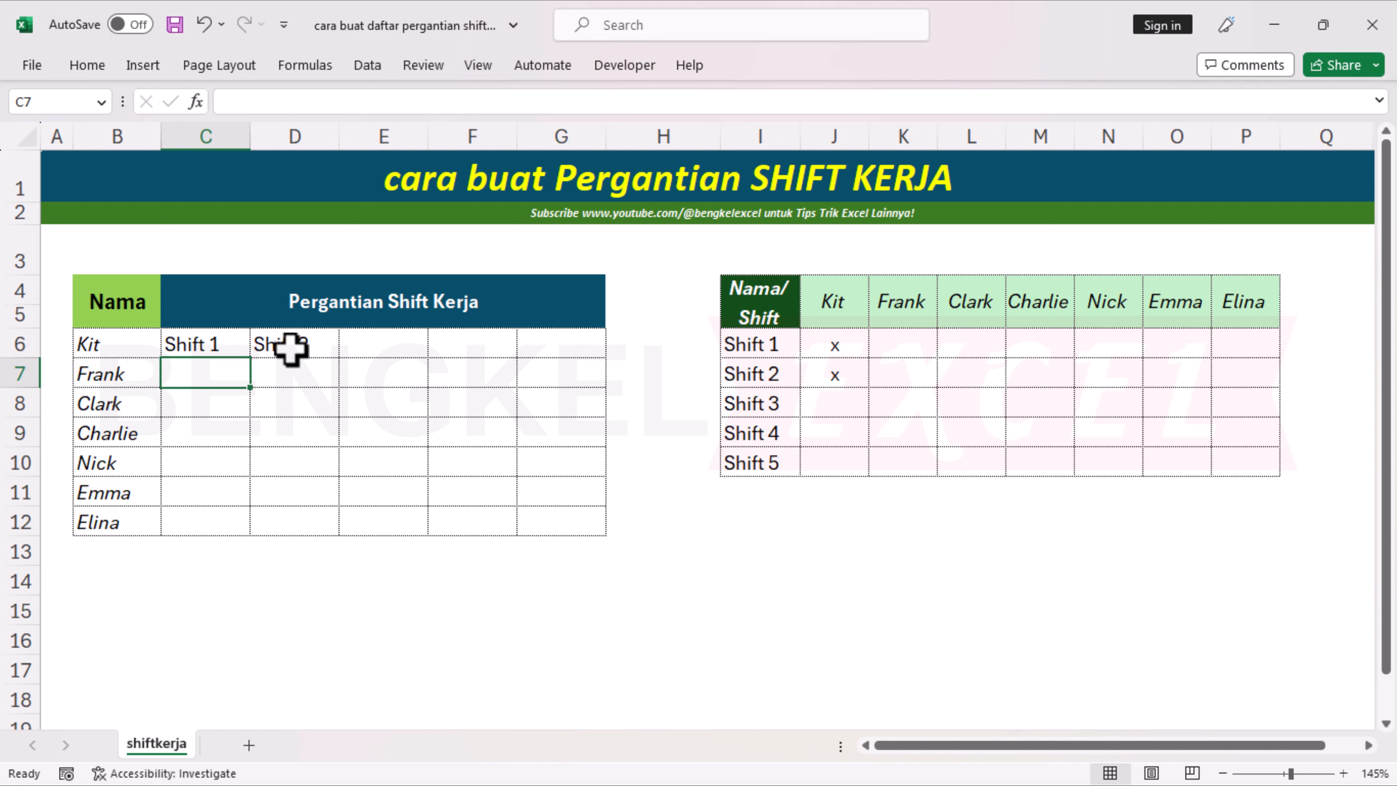
click(302, 346)
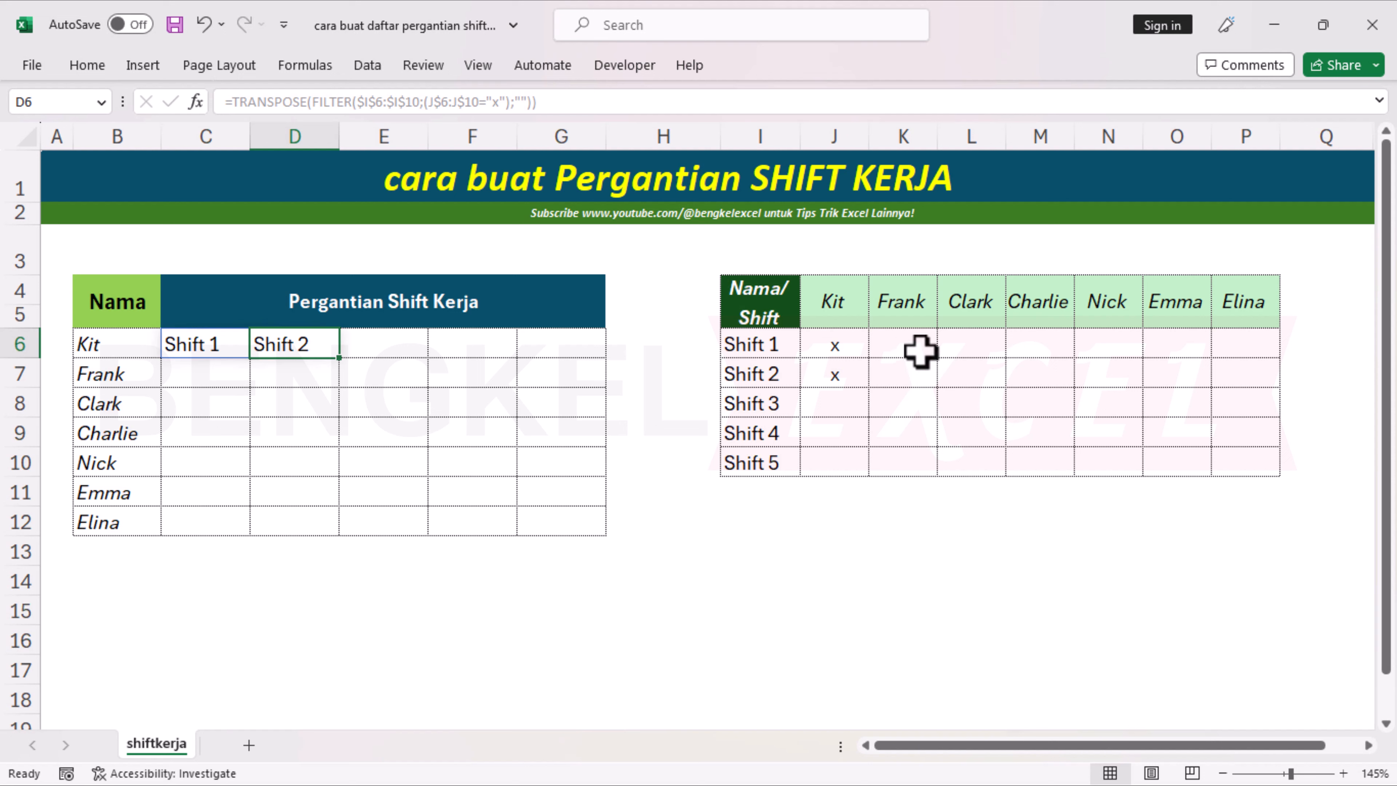
Step: Mark Shift 2 for the third employee by entering x in L7
click(954, 367)
text(x)
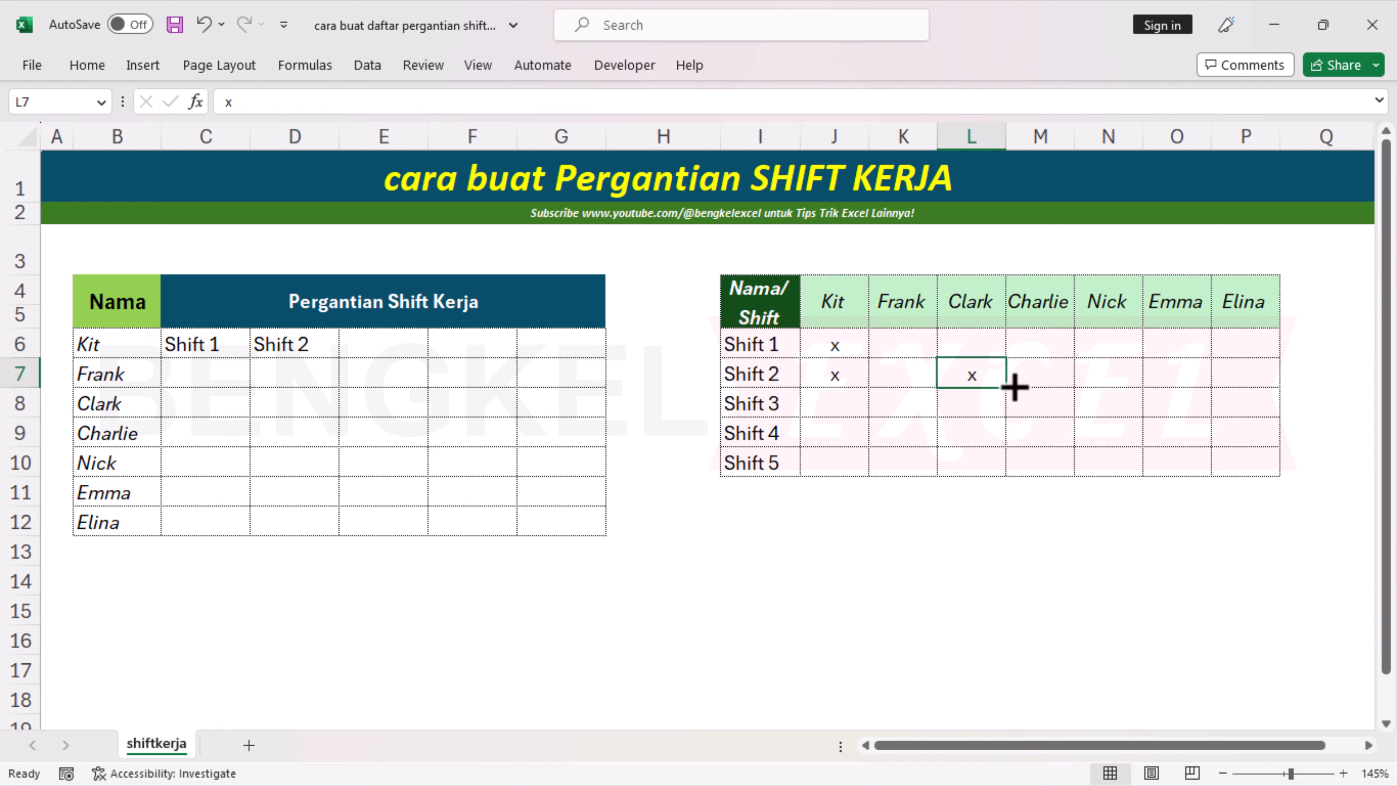
key(Return)
Step: Fill the TRANSPOSE formula from C6 down to C12
click(243, 343)
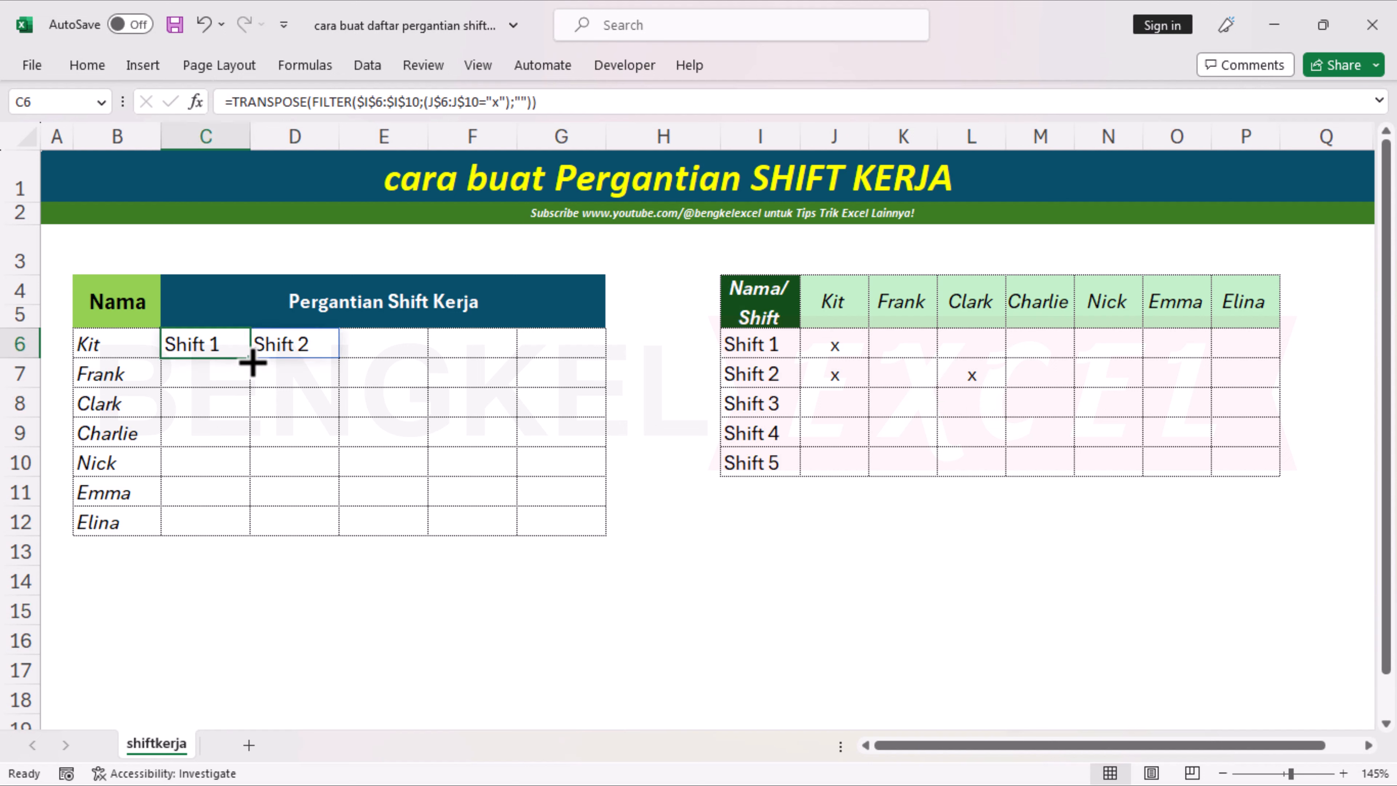
drag(250, 358, 238, 530)
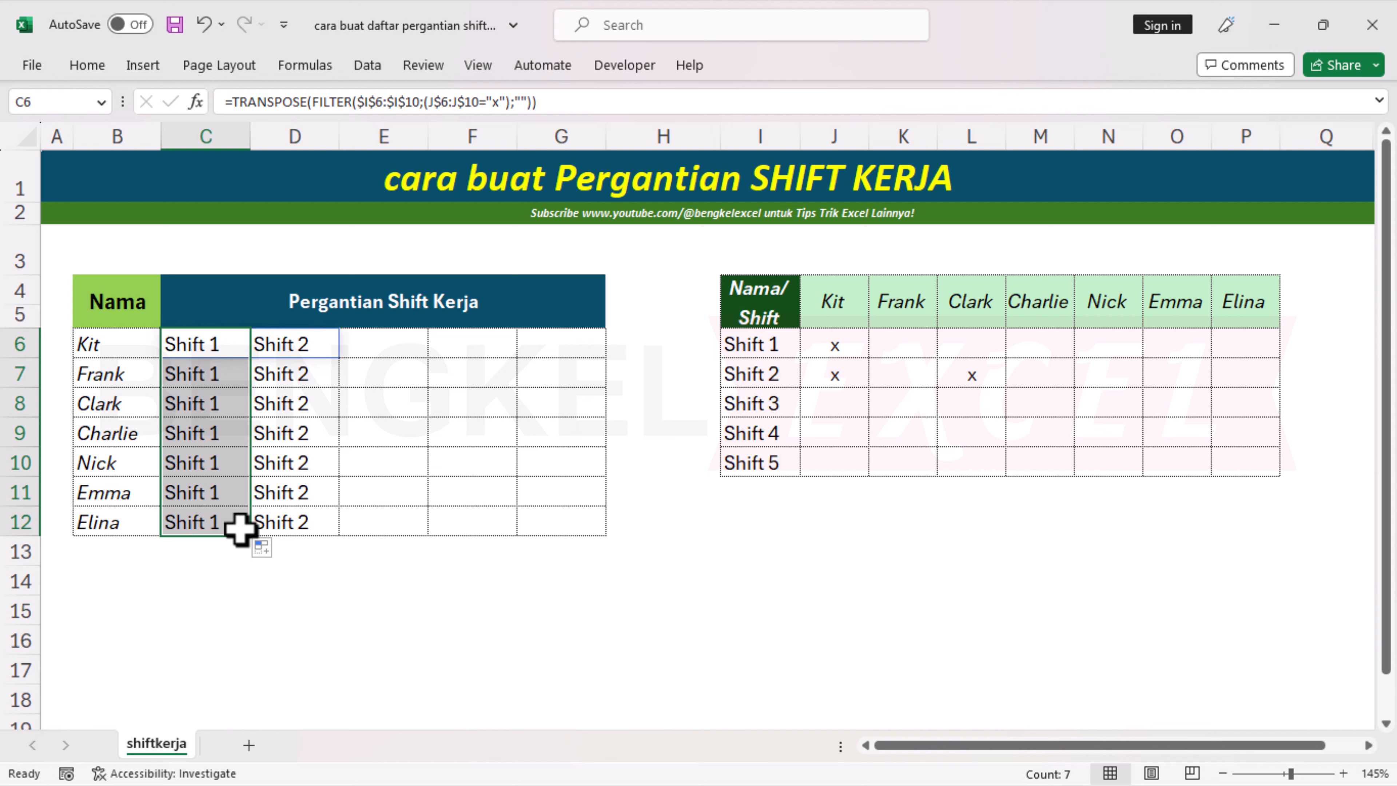
click(988, 381)
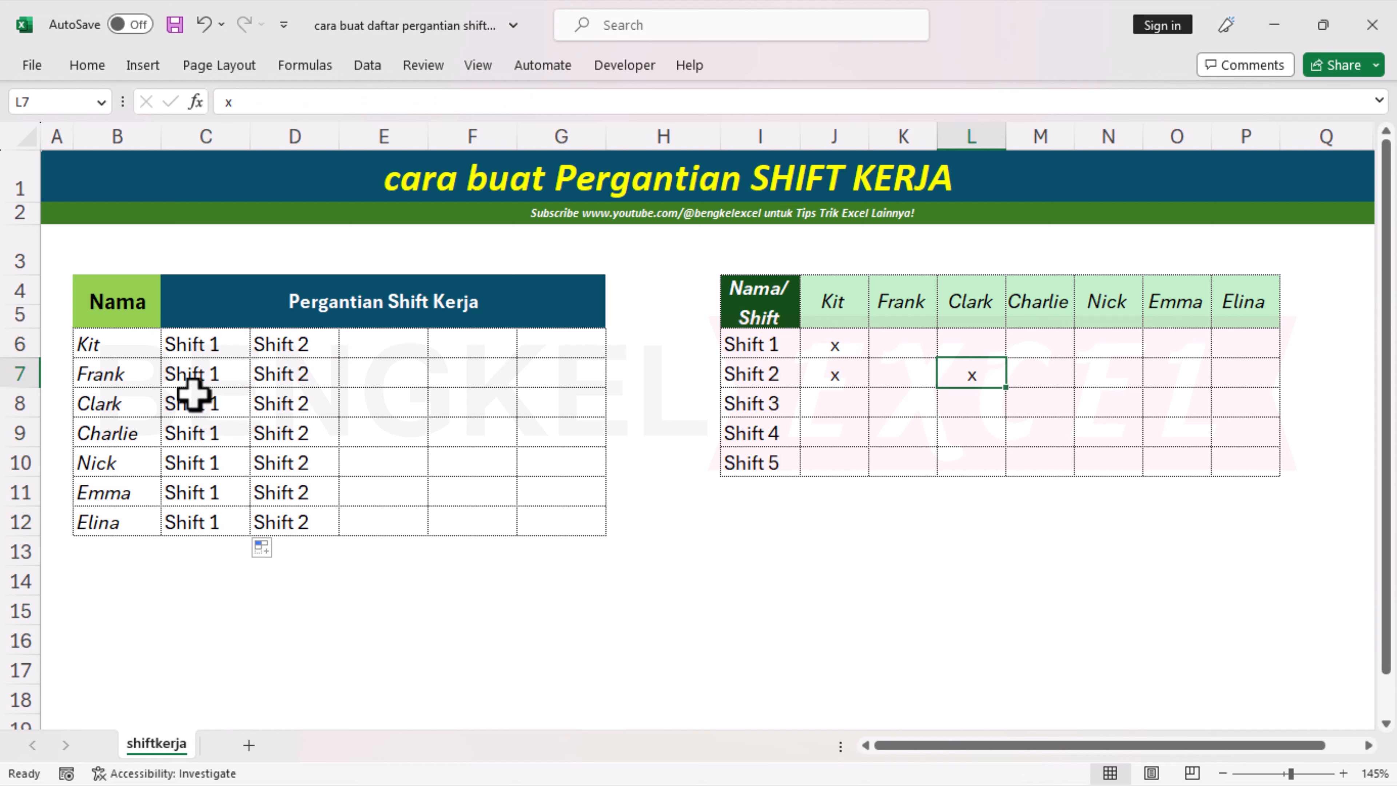
click(200, 334)
click(287, 343)
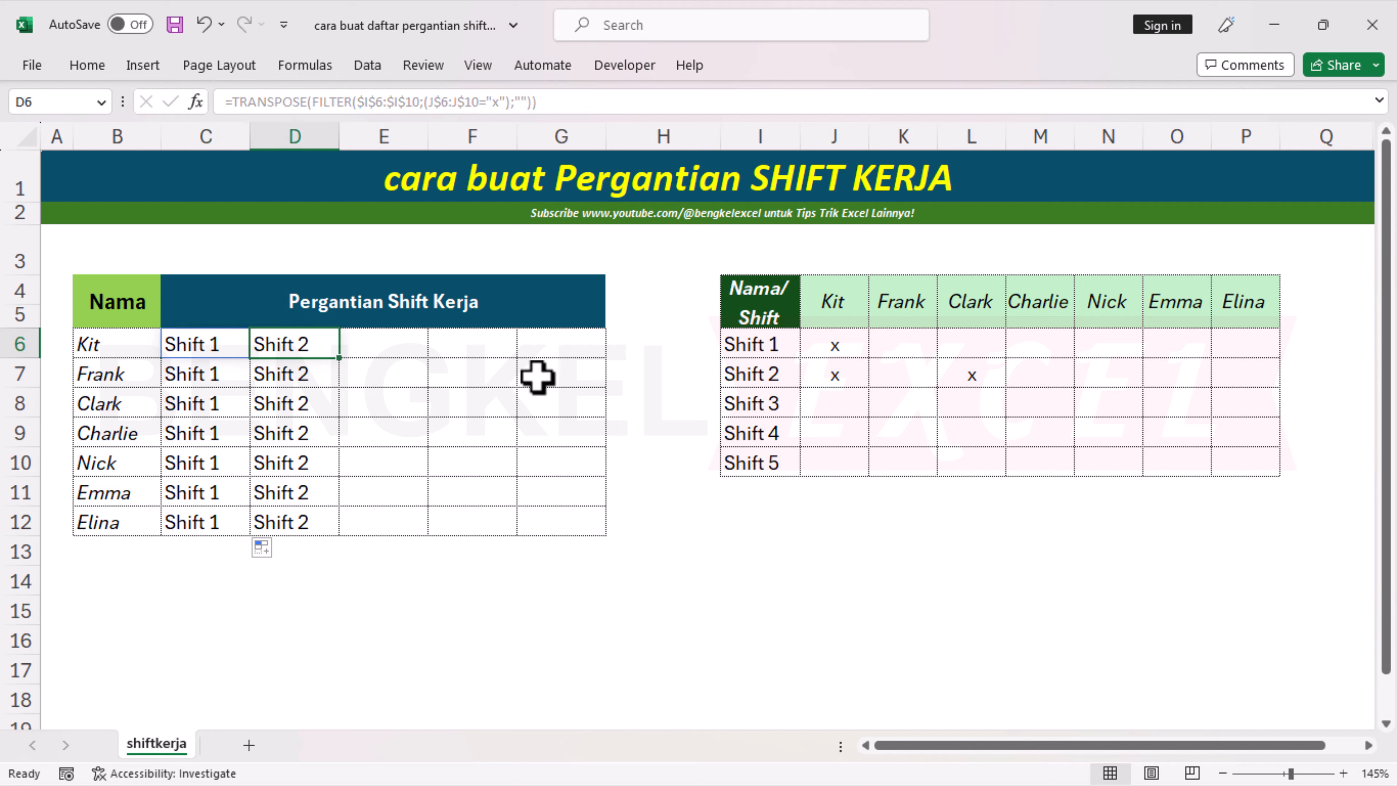
click(223, 345)
click(287, 368)
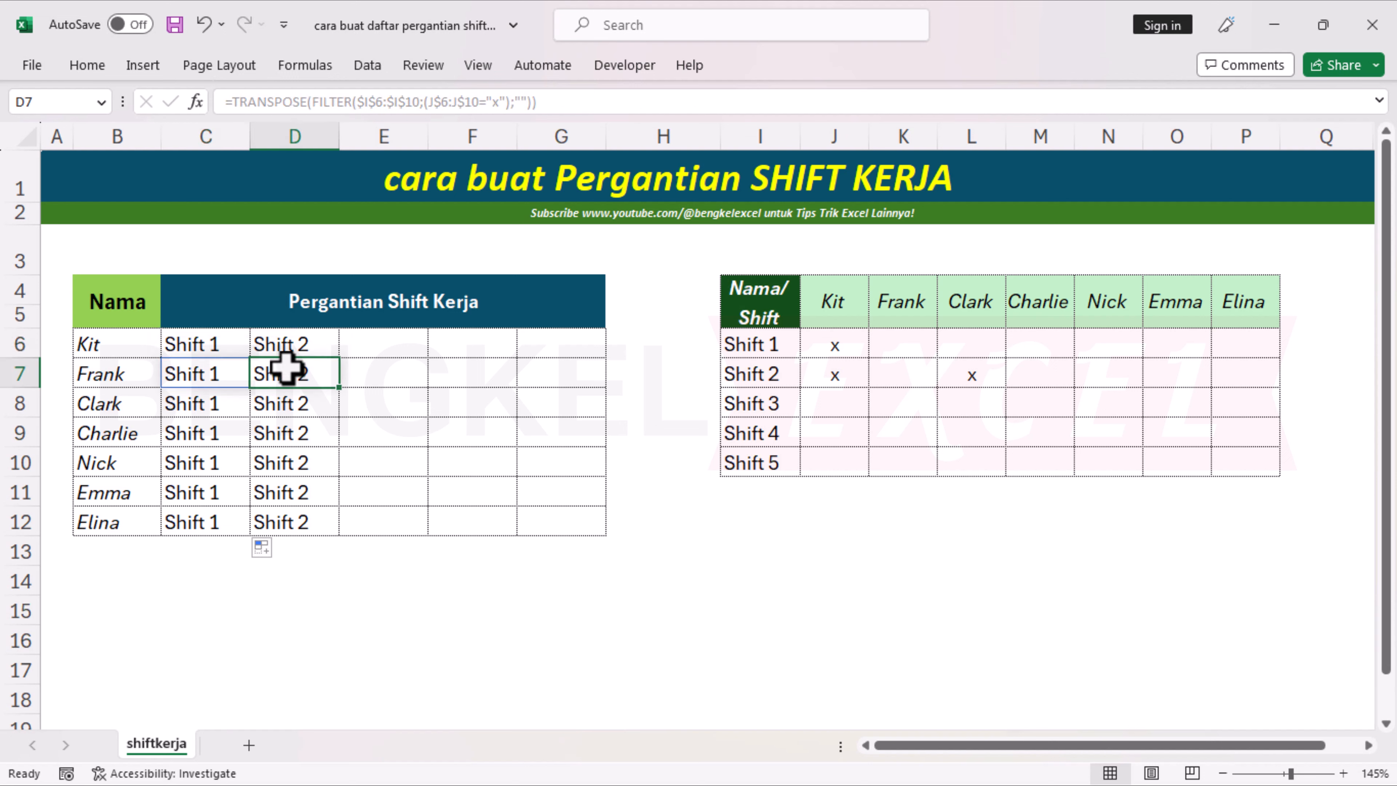
click(245, 347)
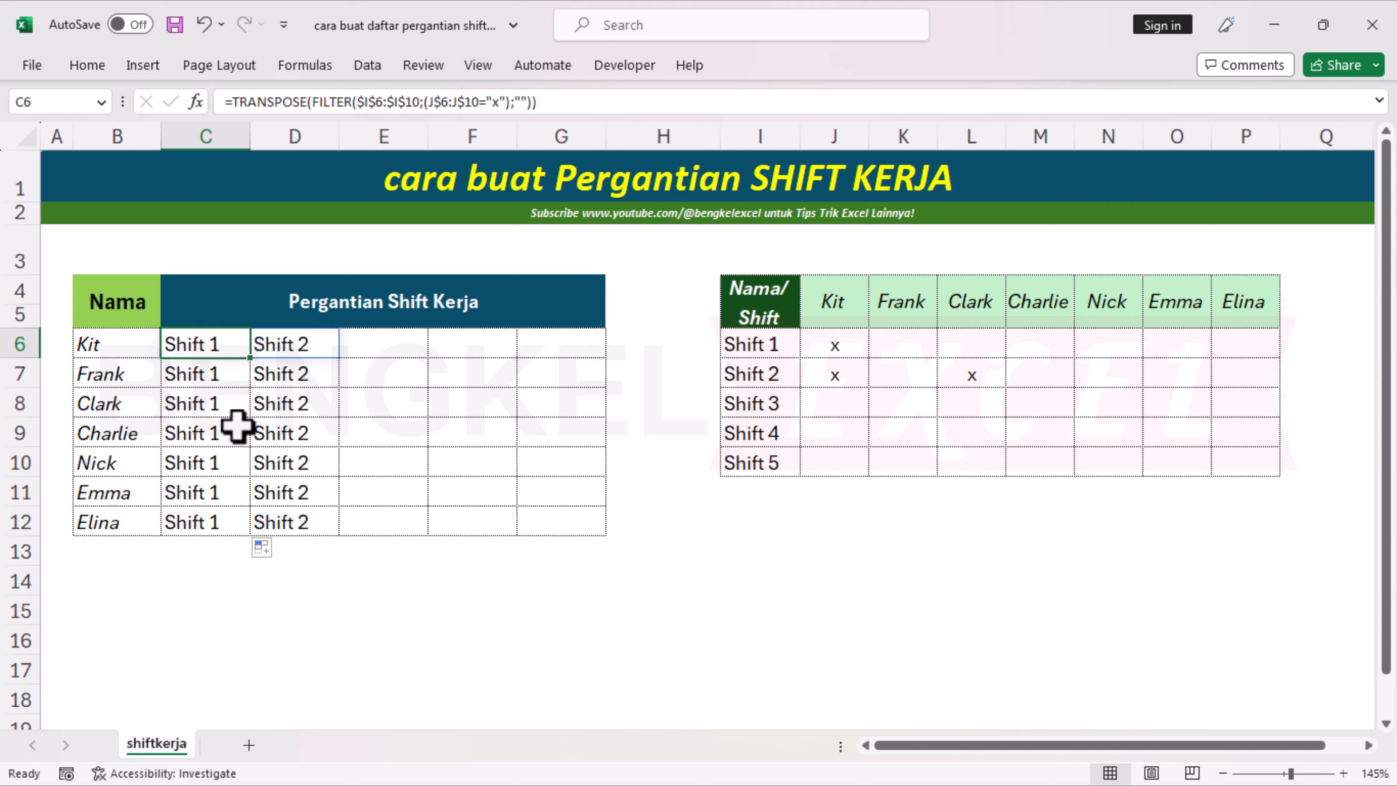
Step: Change the criteria range of the formula in C7 to K$6:K$10, the second employee's column
click(208, 375)
key(F2)
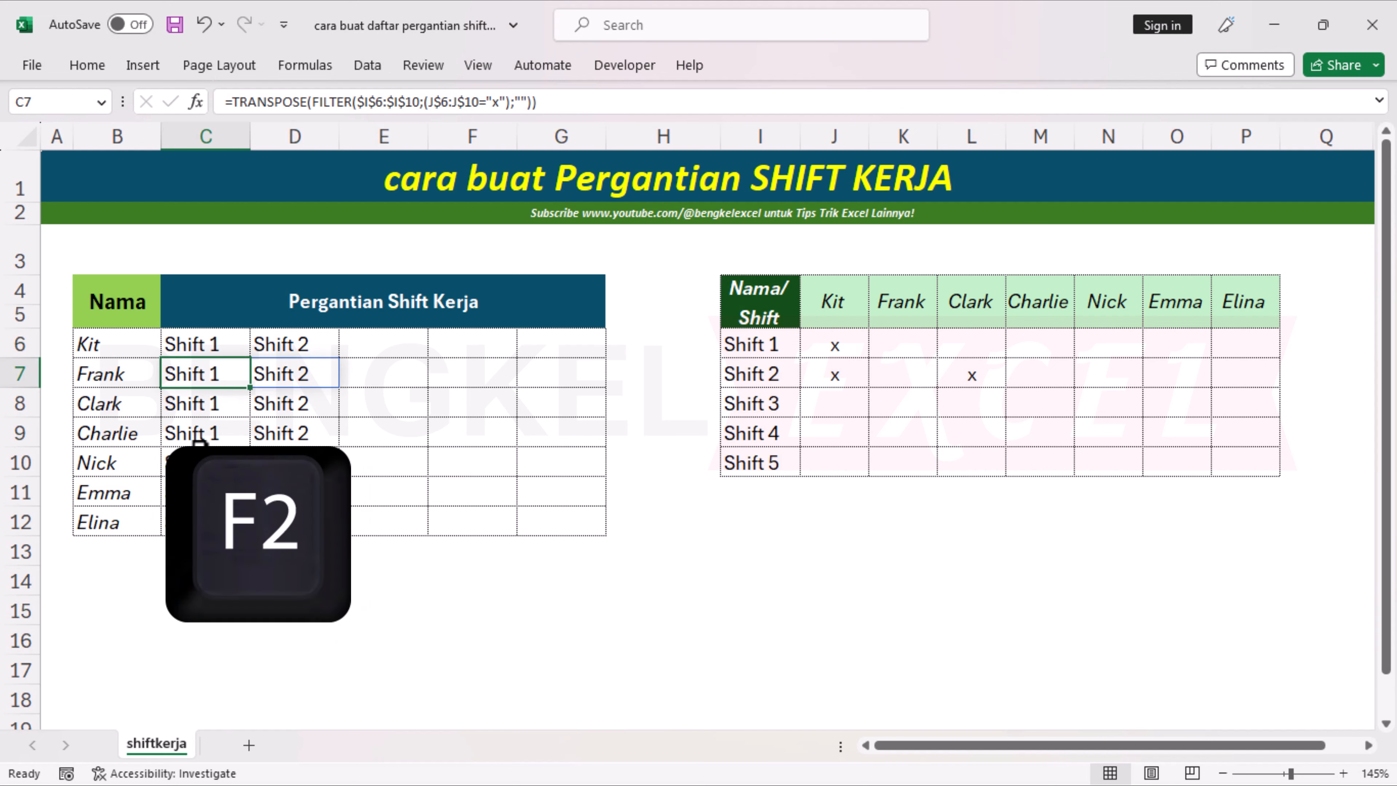
key(F2)
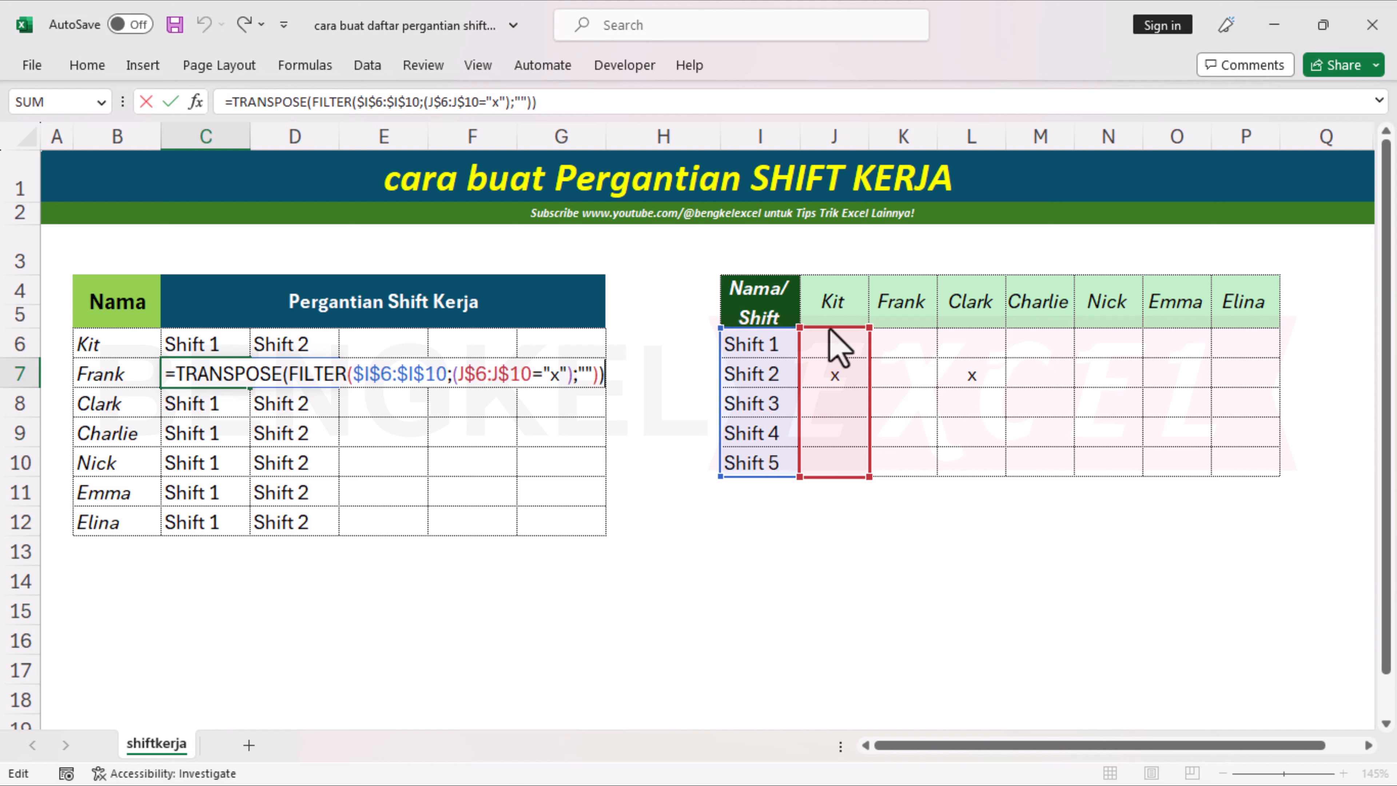
drag(829, 330, 907, 355)
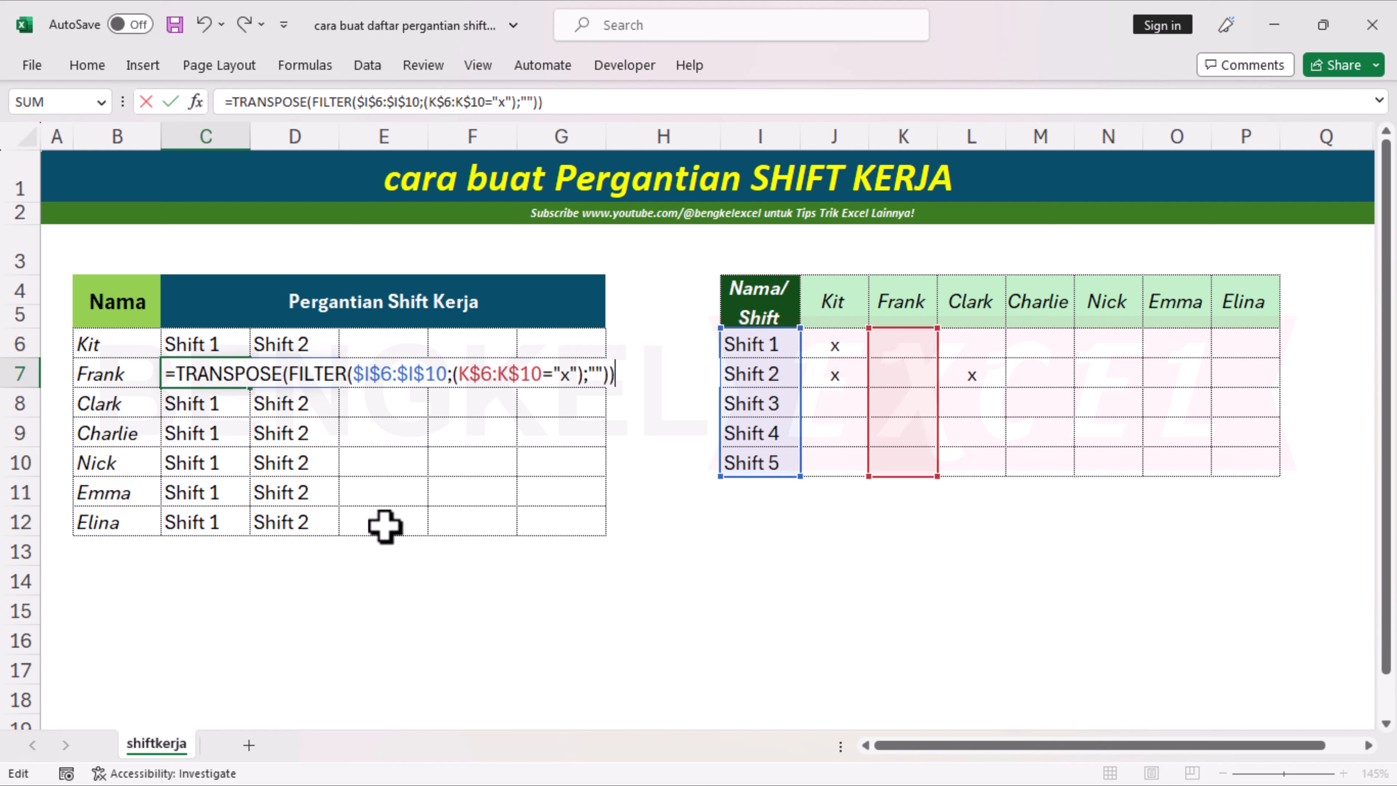
key(Return)
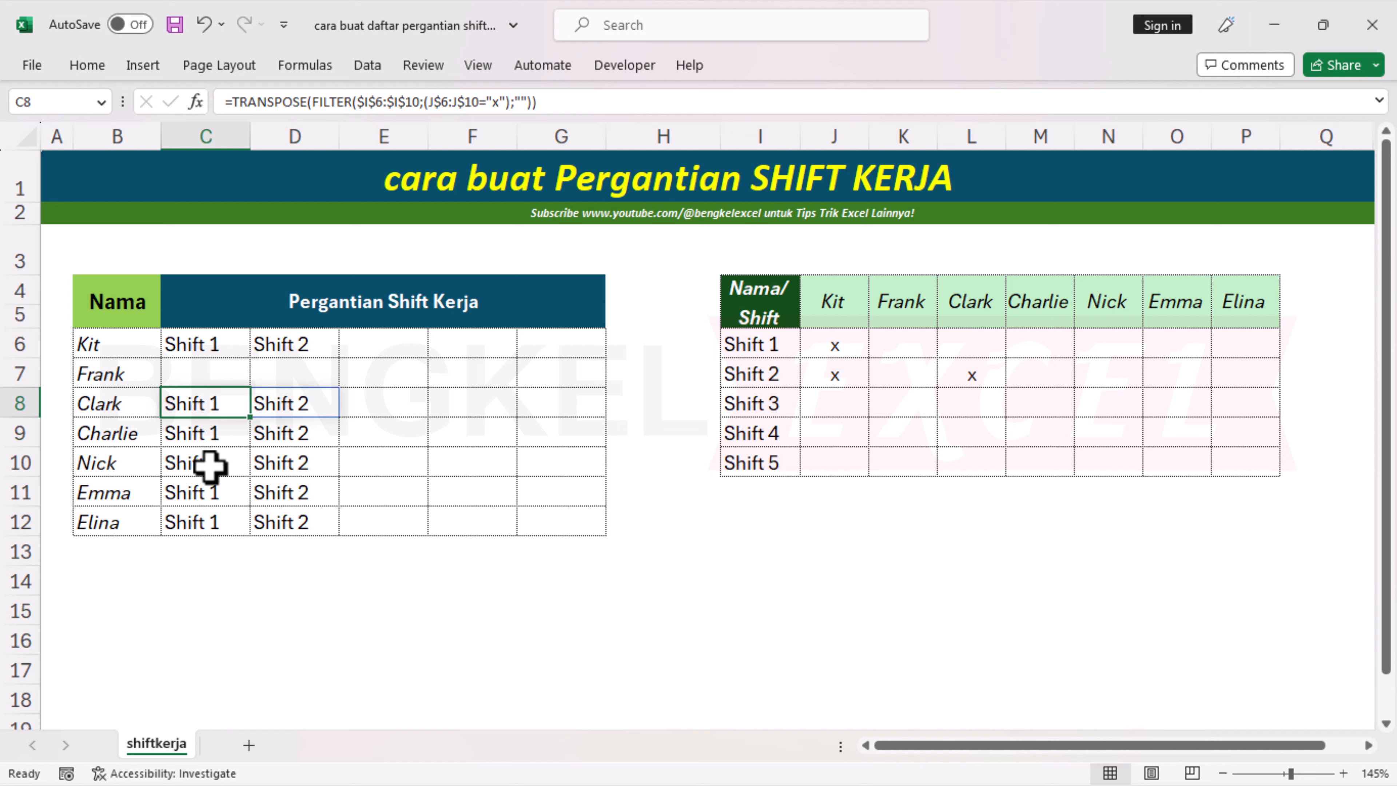
Step: Change the criteria range of the formula in C8 to L$6:L$10, the third employee's column
key(F2)
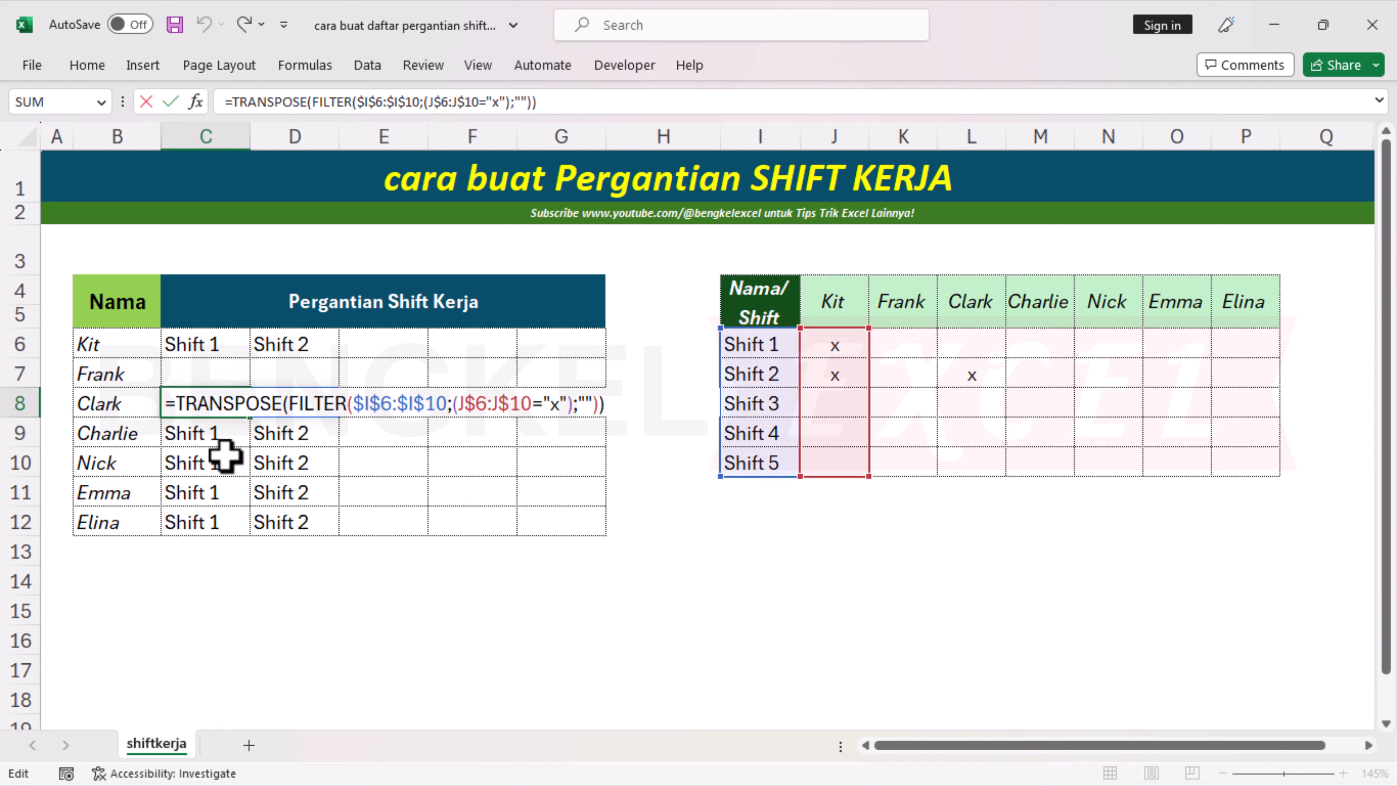
drag(826, 331, 976, 359)
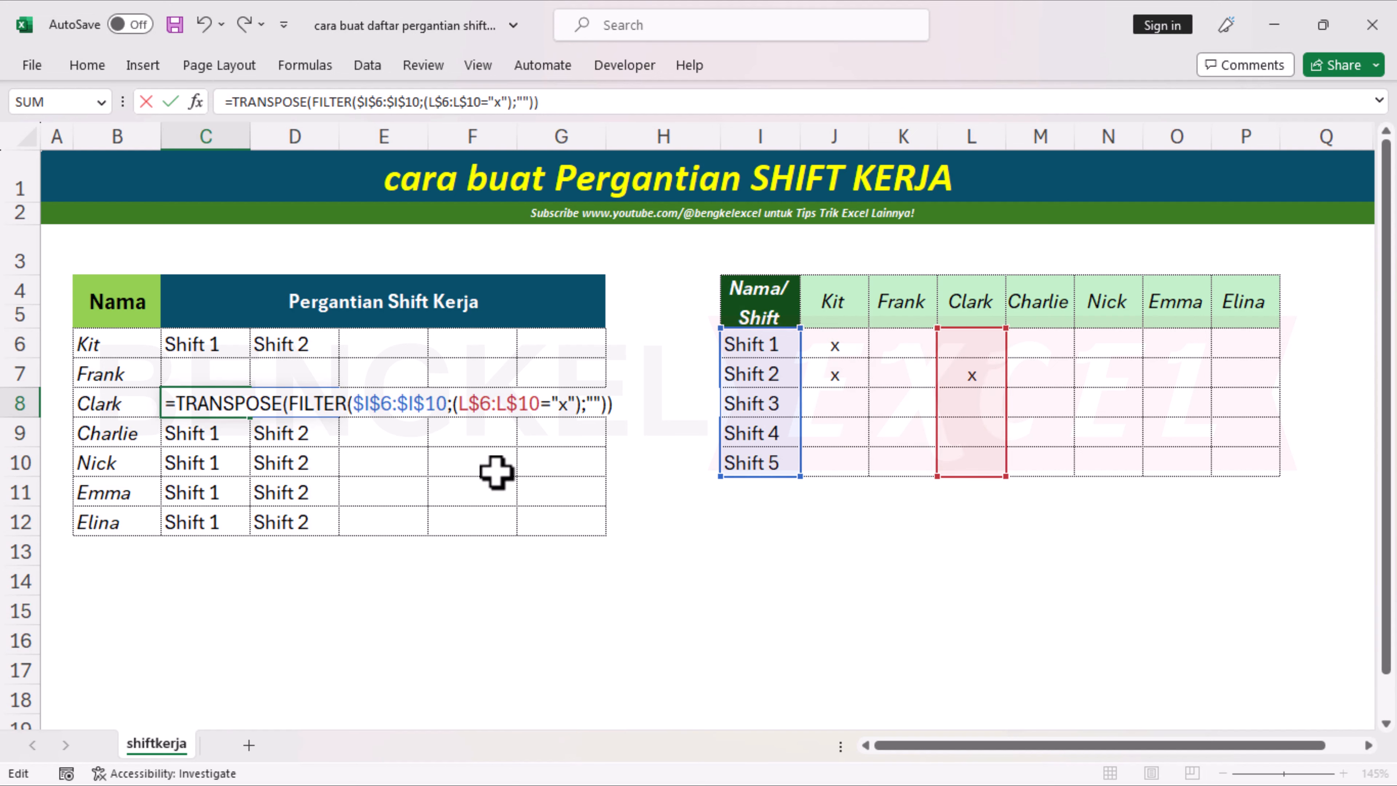
key(Return)
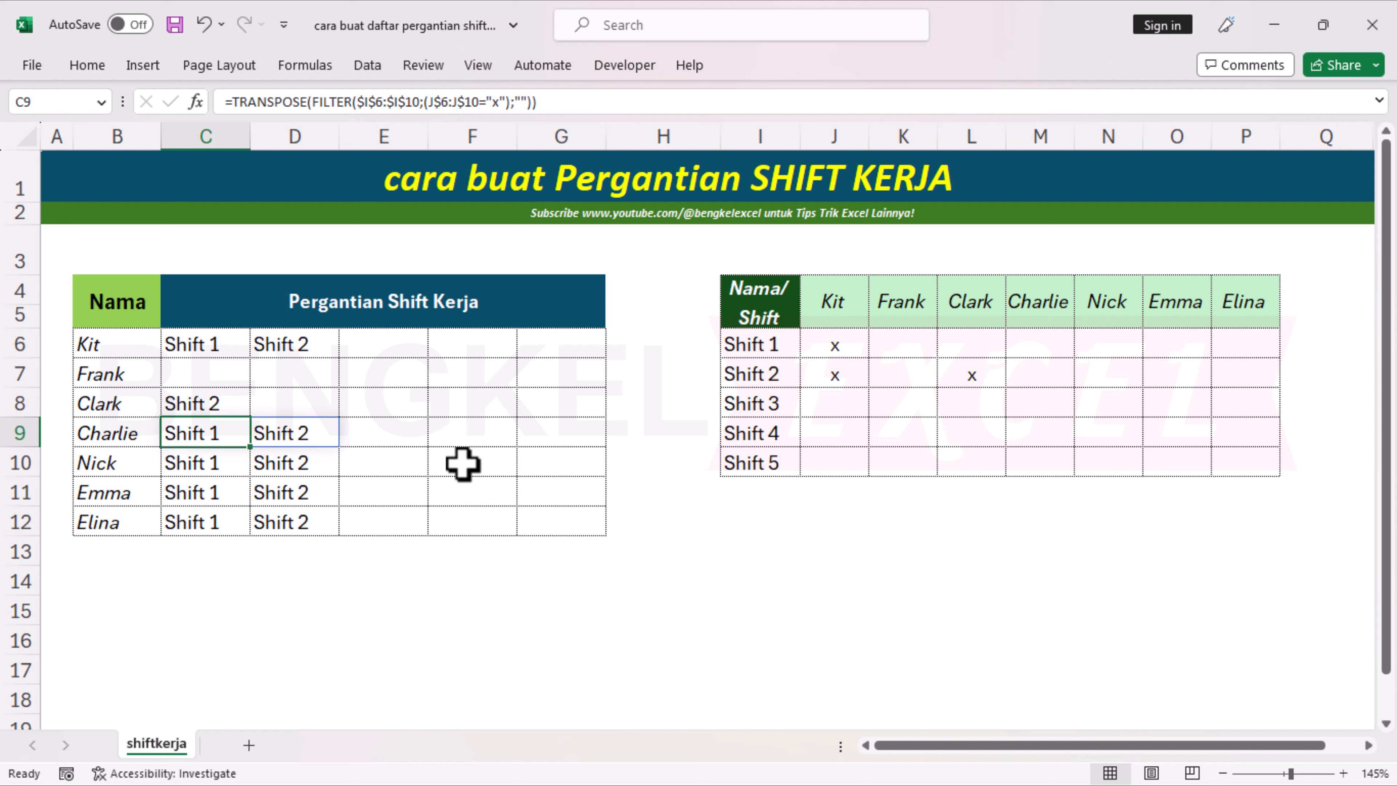
click(217, 402)
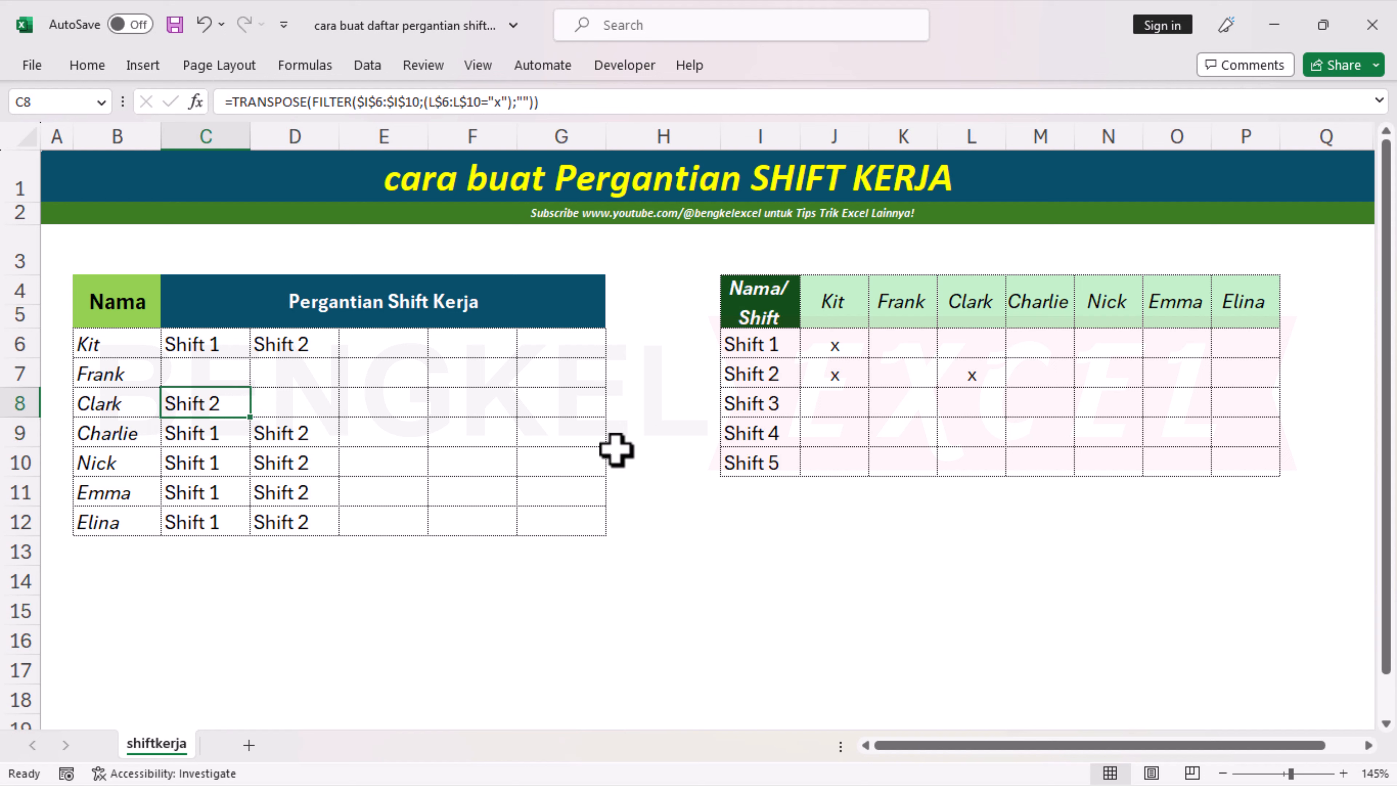
Step: Change the criteria range to M$6:M$10 in the C9 formula and to N$6:N$10 in the C10 formula
click(217, 438)
key(F2)
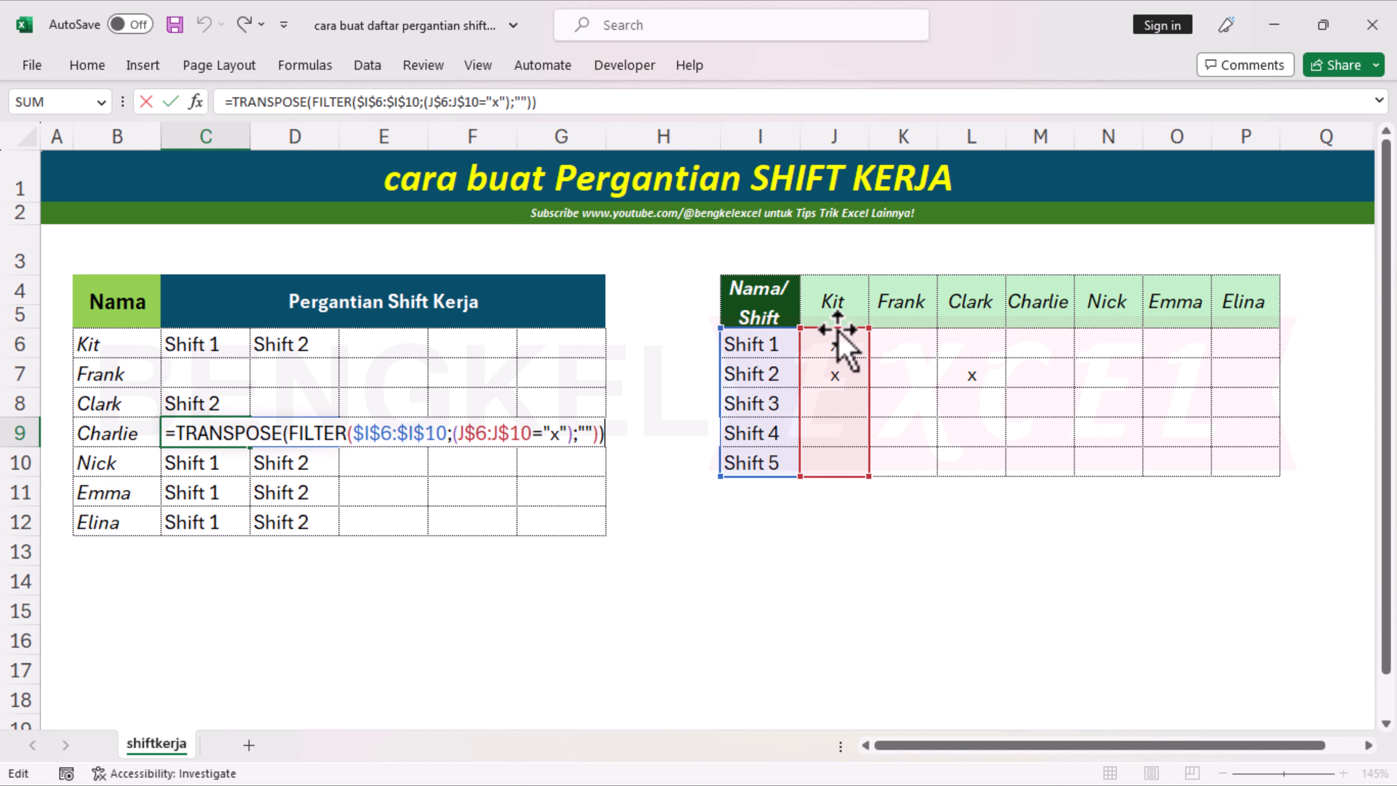
drag(836, 334, 1030, 359)
key(Return)
key(F2)
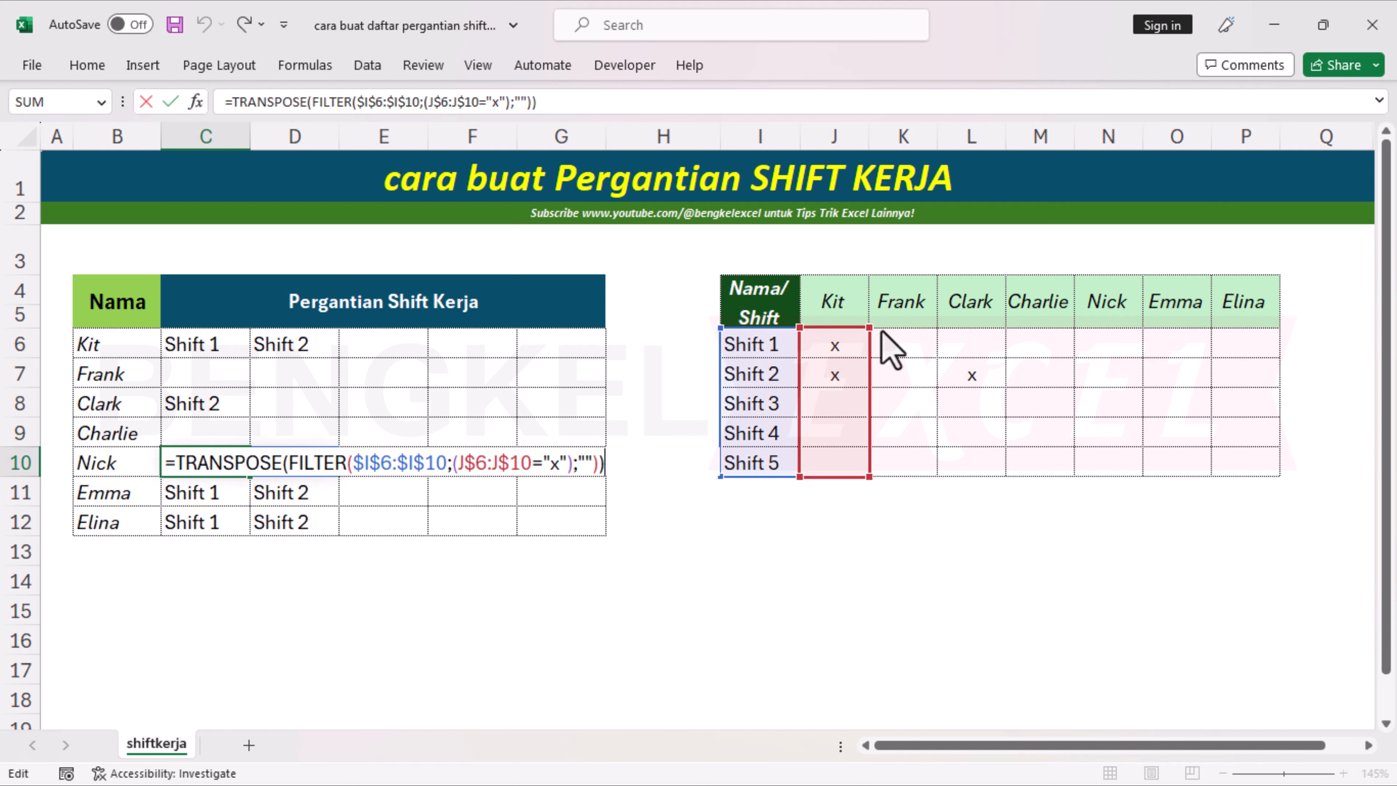
drag(869, 346, 1145, 347)
key(Return)
Step: Change the criteria range to O$6:O$10 in the C11 formula and to P$6:P$10 in the C12 formula
key(F2)
drag(870, 330, 1160, 350)
key(Return)
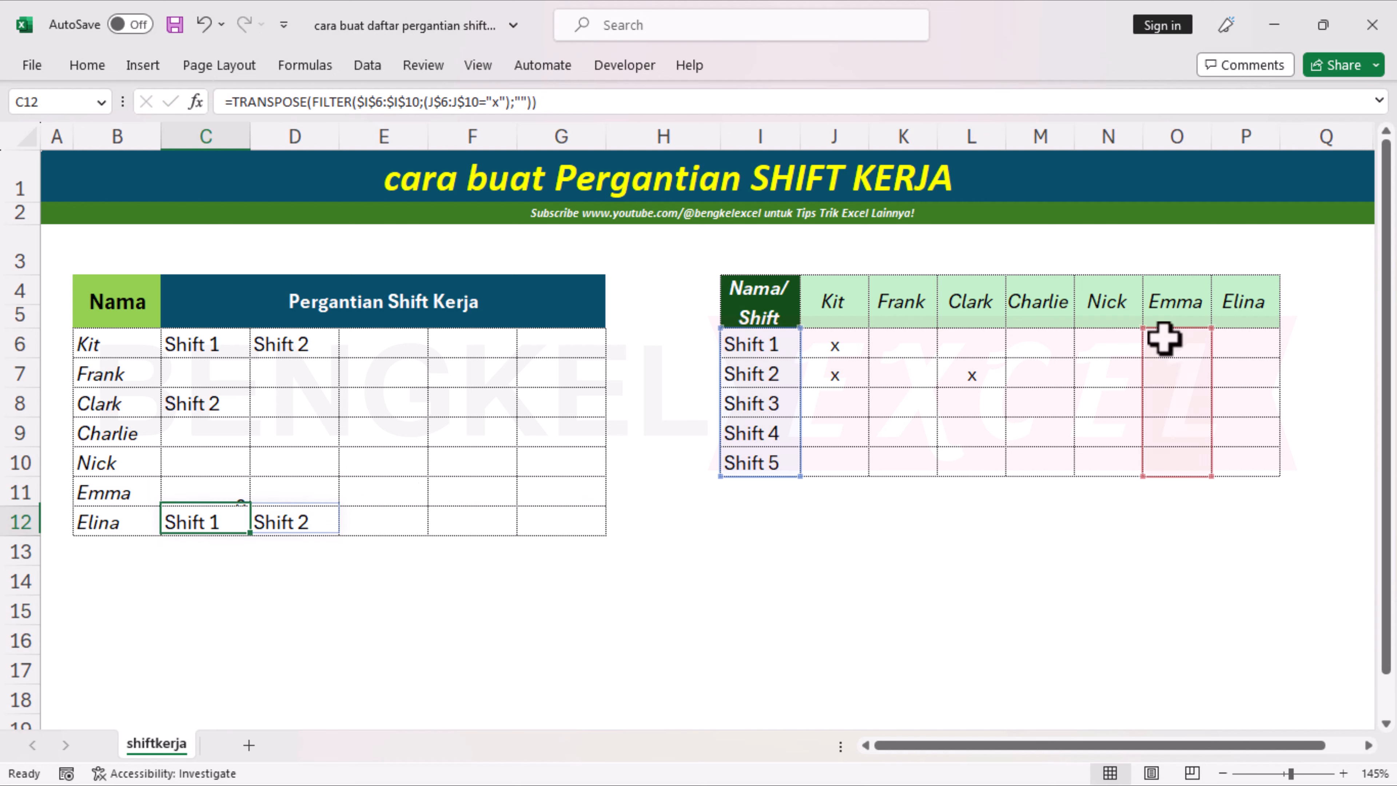
key(F2)
drag(871, 366, 1248, 350)
key(Return)
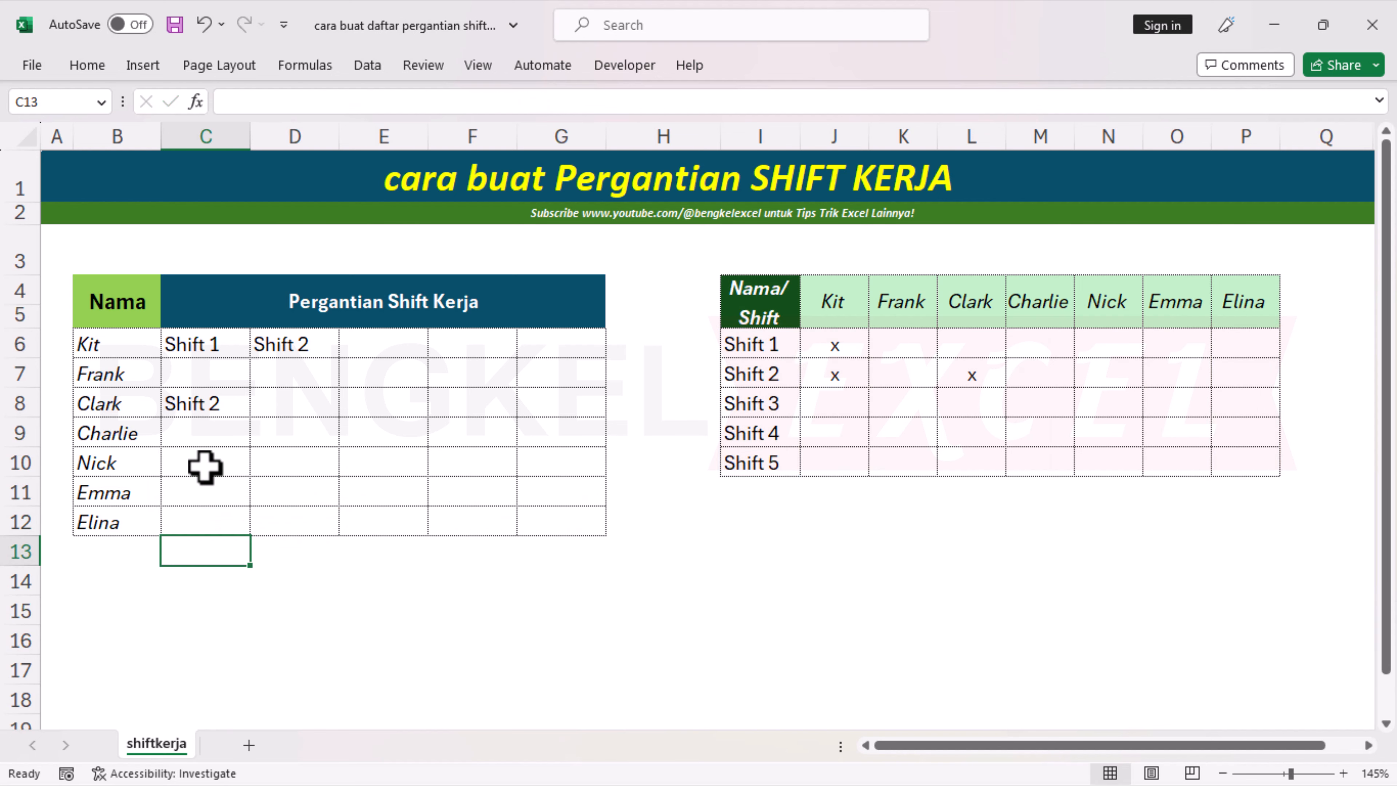
click(215, 515)
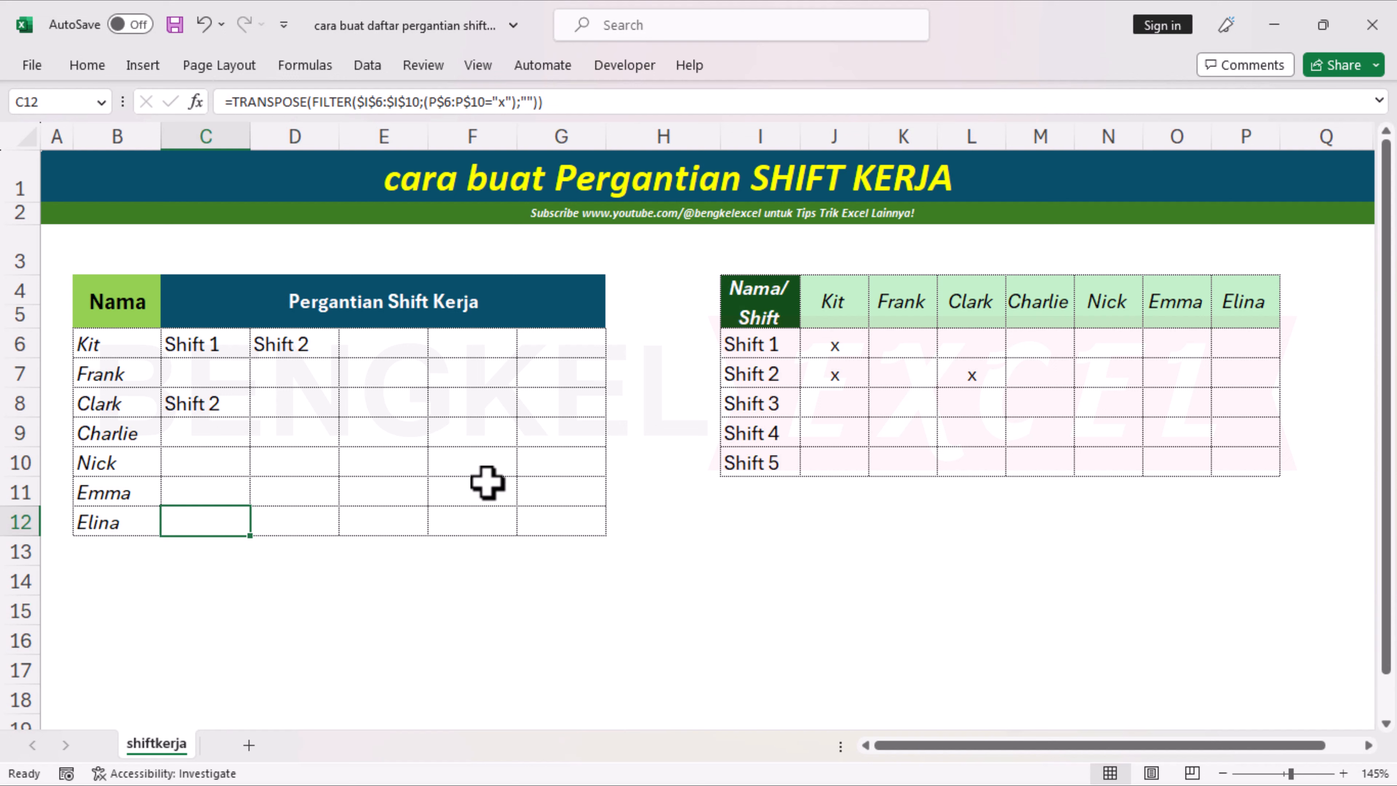
Step: Enter an x in K7 to assign Shift 2 to the second employee
click(846, 372)
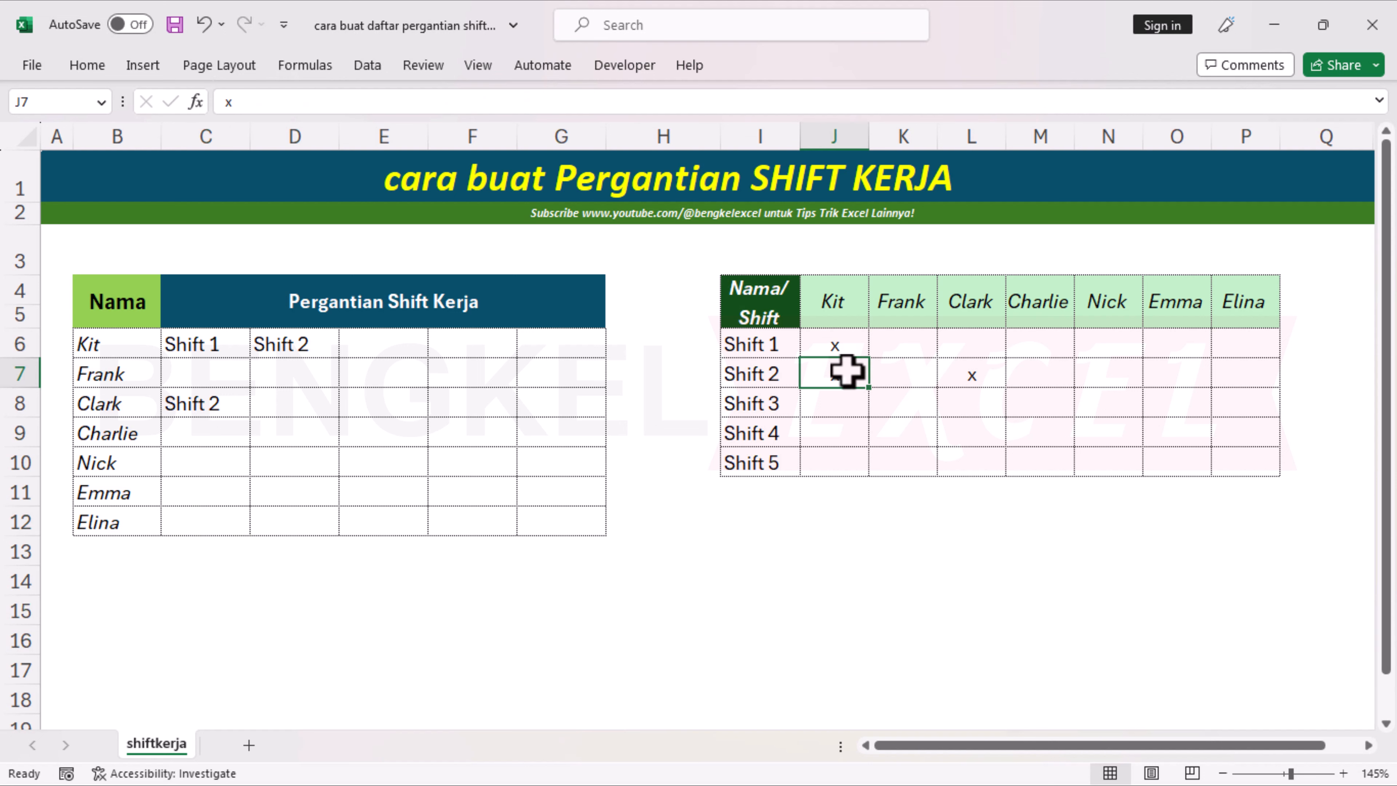
key(Right)
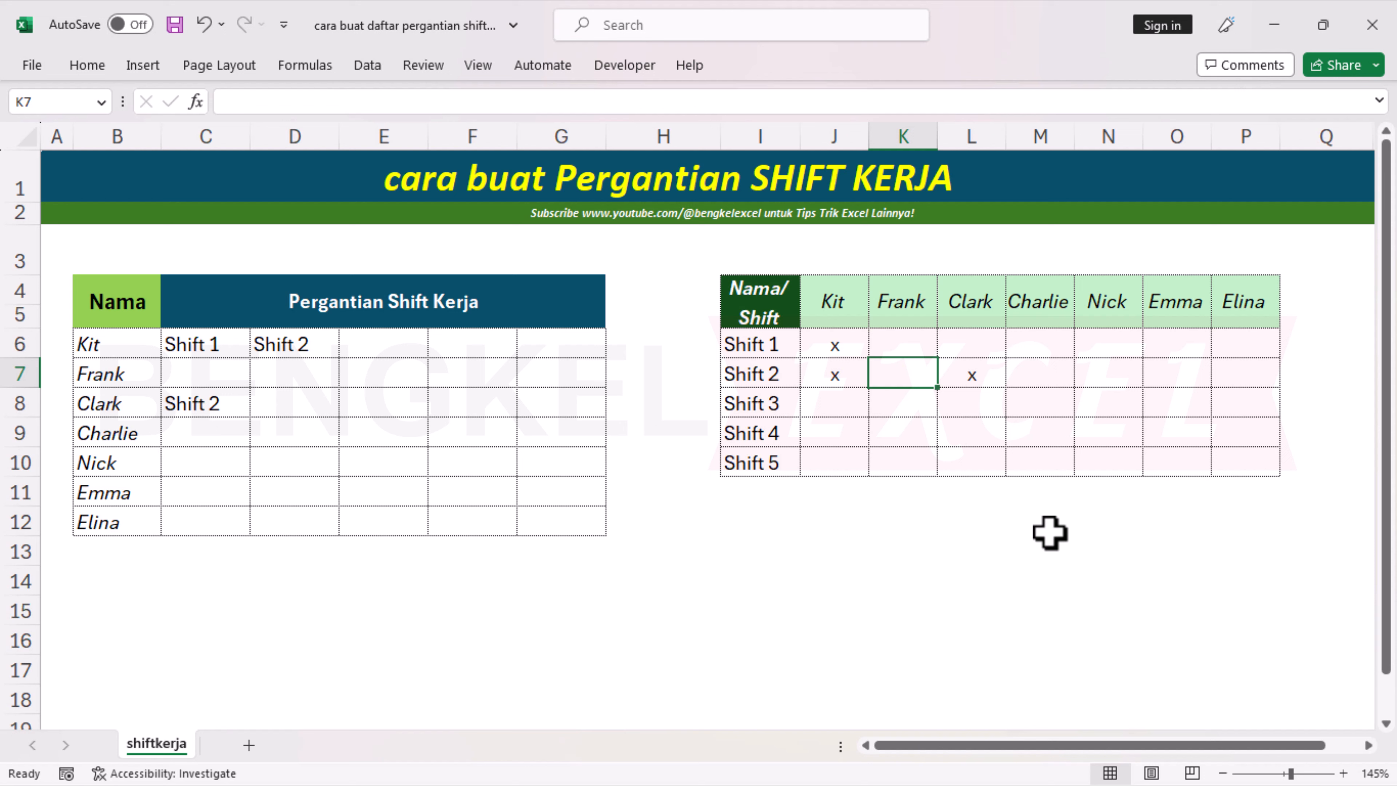
text(x)
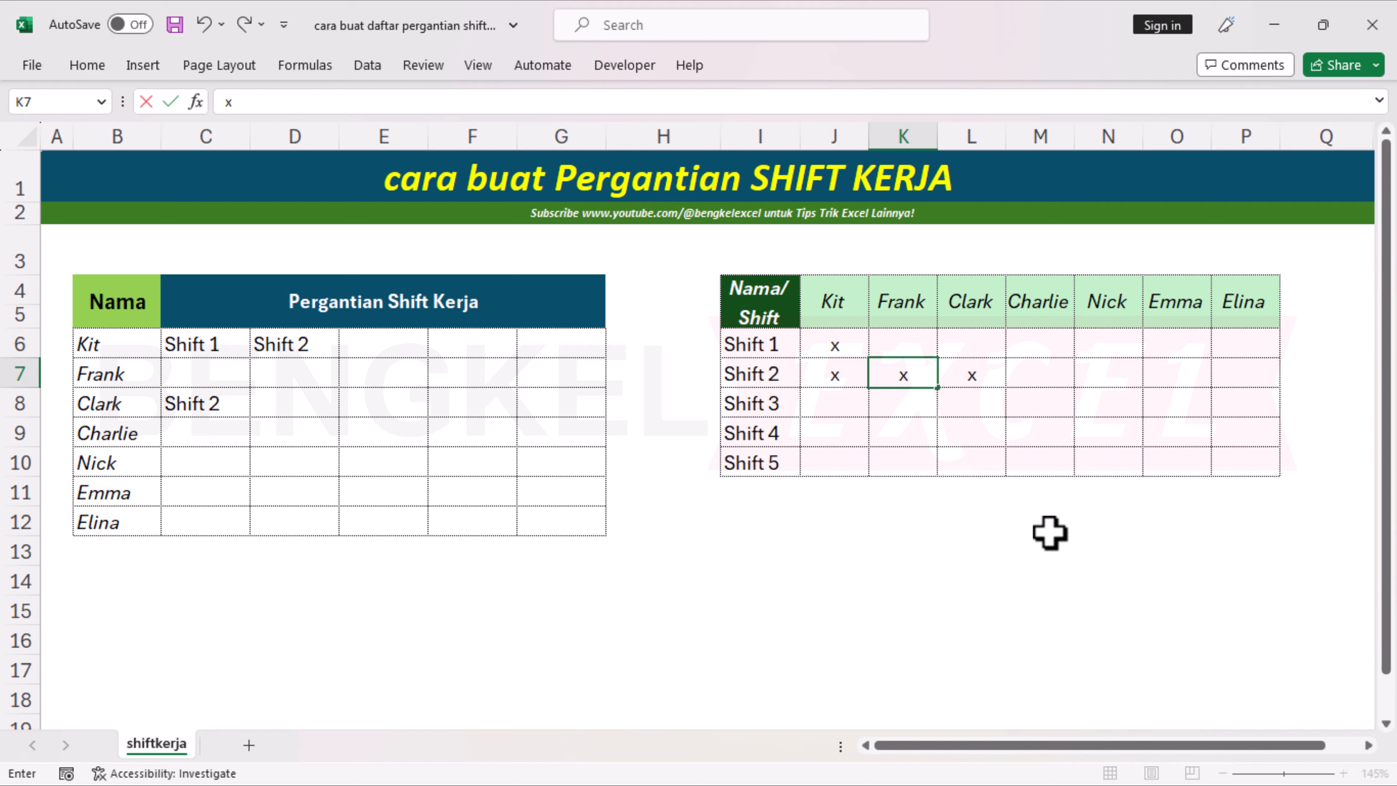
key(Return)
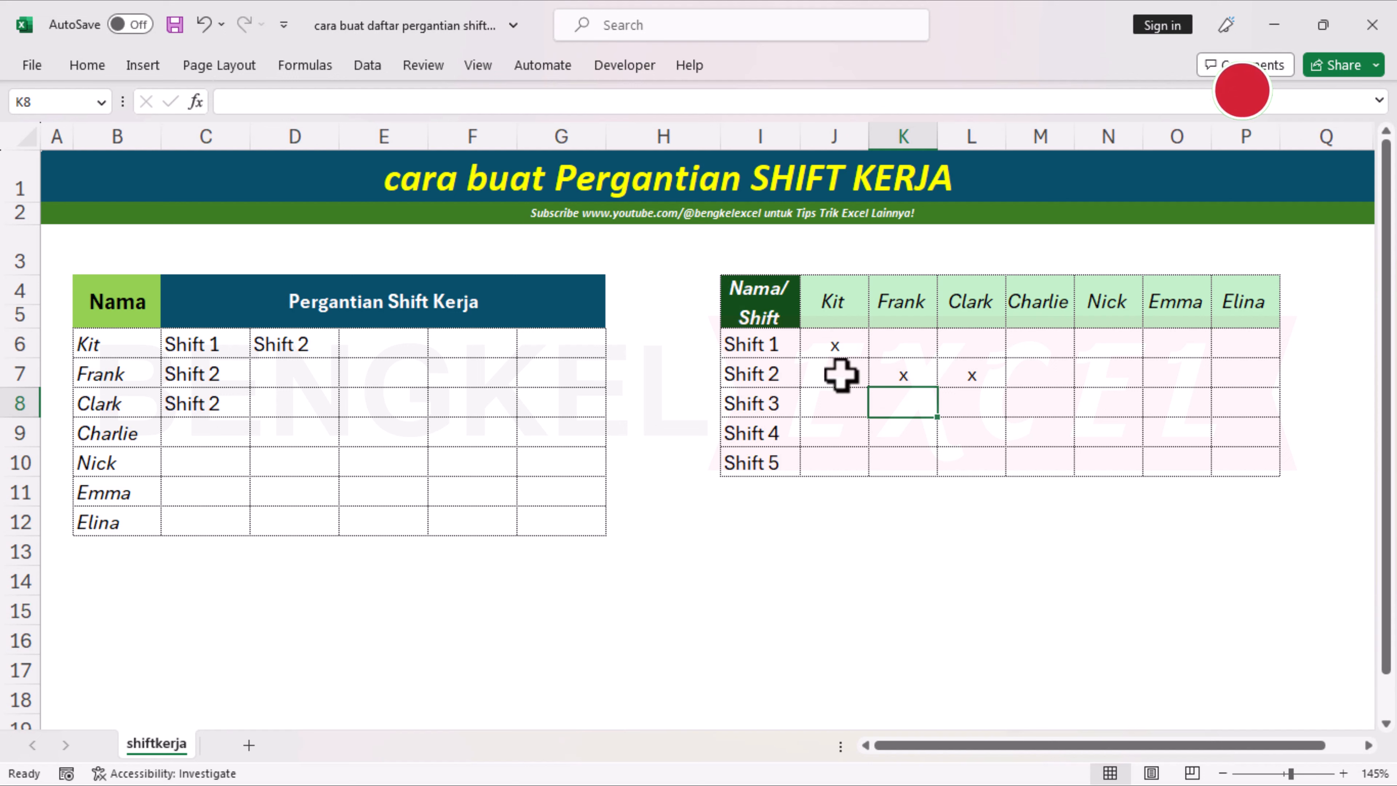
Step: Clear the x marks from J7 and K7, the Shift 2 cells of the first two employees
drag(843, 376, 895, 375)
key(Delete)
click(898, 404)
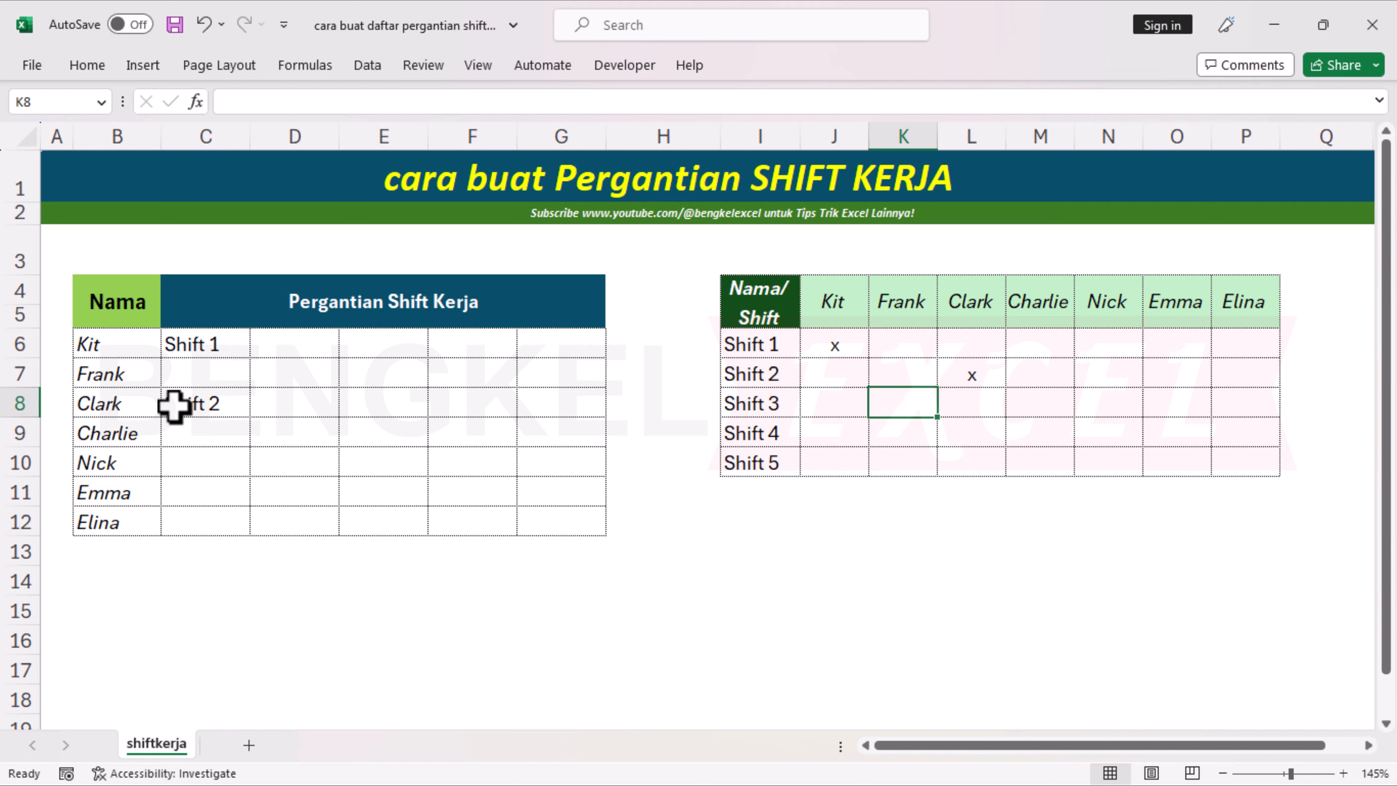
Step: Enter an x in M8, N9, O8 and P10 to assign shifts to the last four employees
click(1046, 404)
text(x)
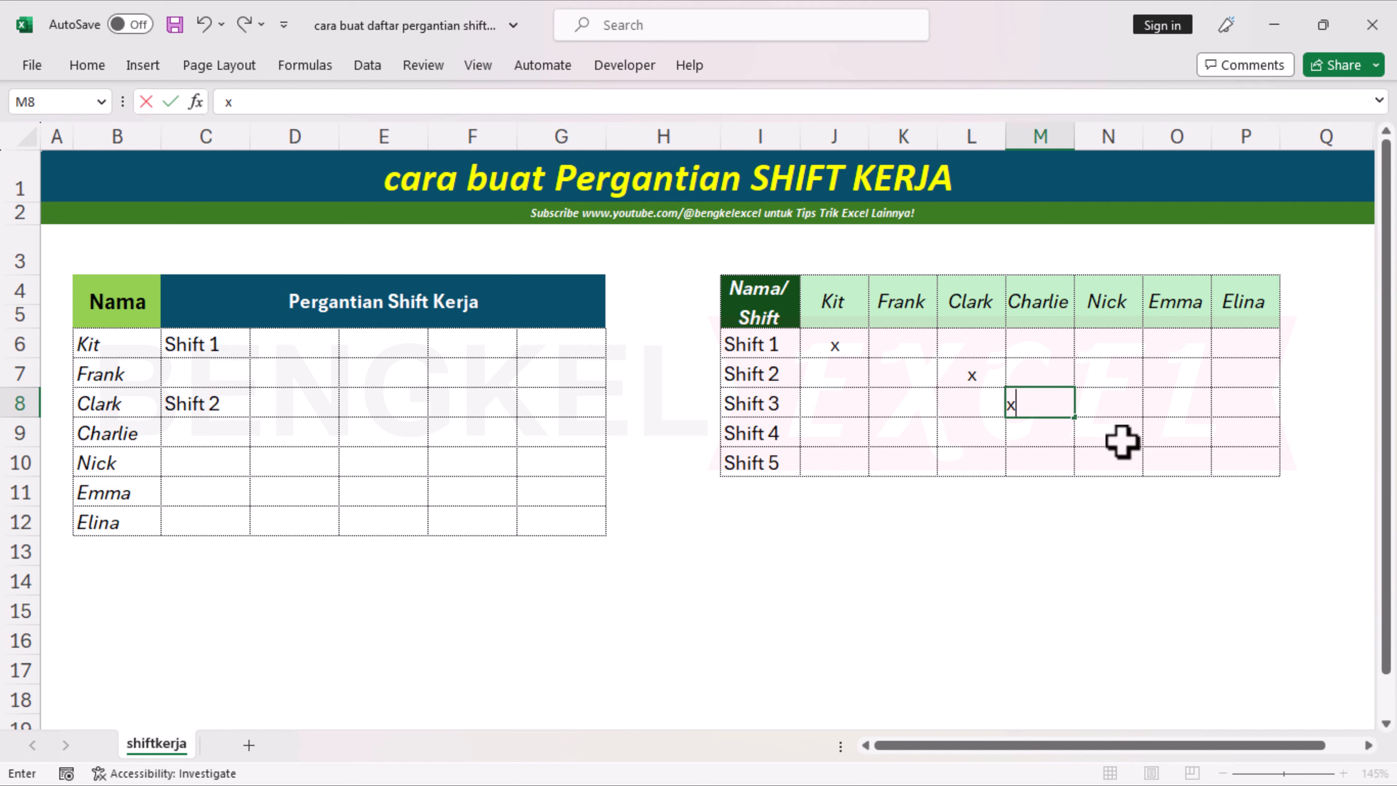
click(1120, 435)
text(x)
click(1180, 400)
text(x)
click(1260, 459)
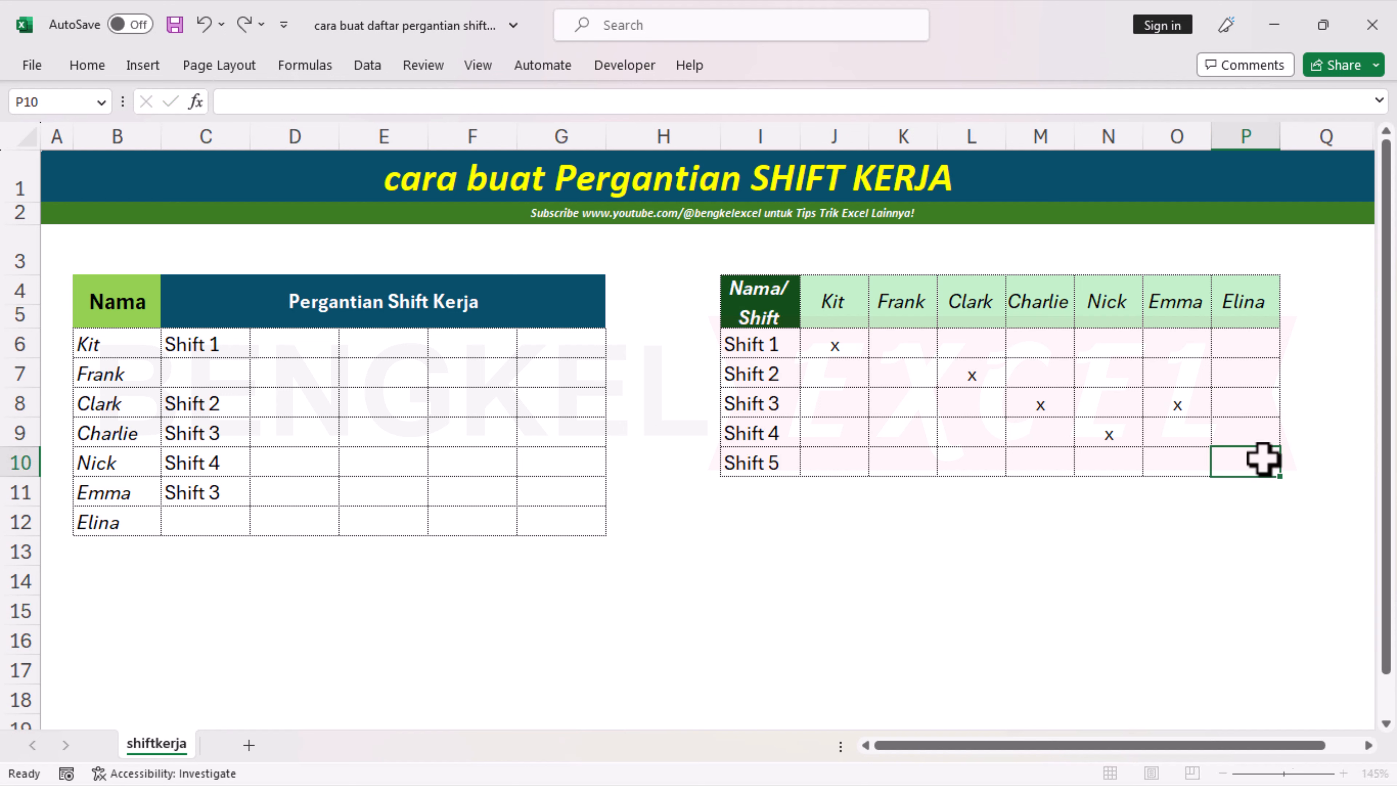
text(x)
Step: Enter an x in K6 to assign Shift 1 to the second employee
click(889, 429)
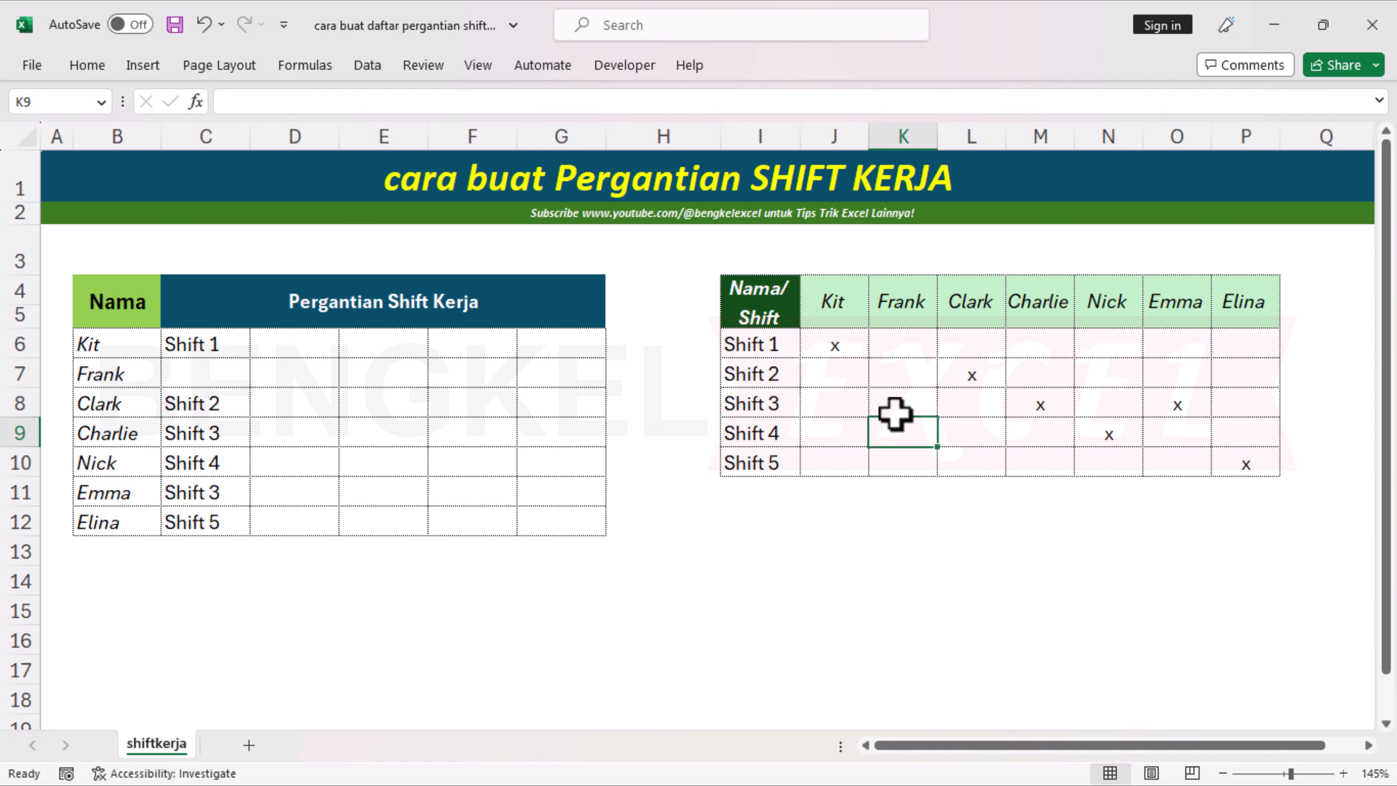
click(914, 459)
click(916, 373)
click(911, 346)
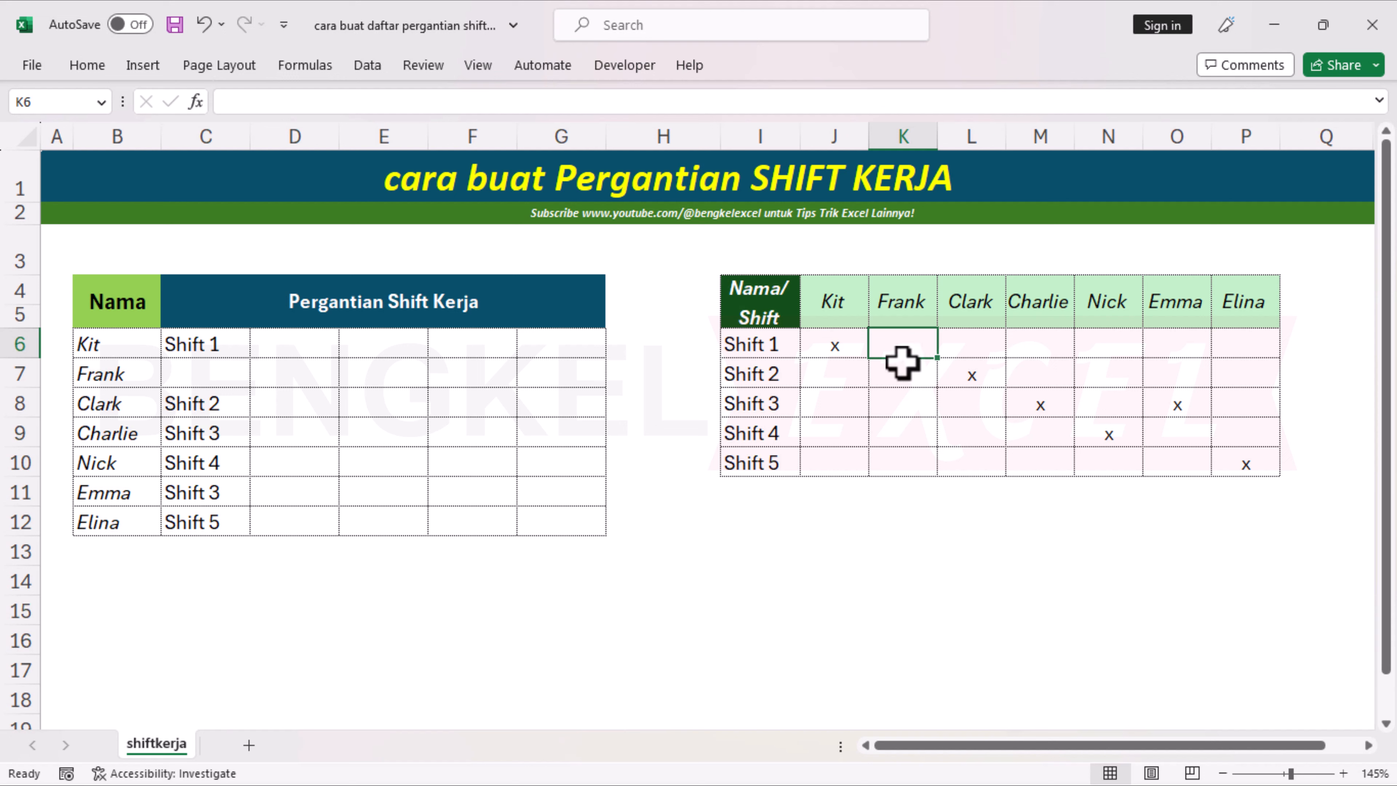
text(x)
click(902, 415)
click(858, 431)
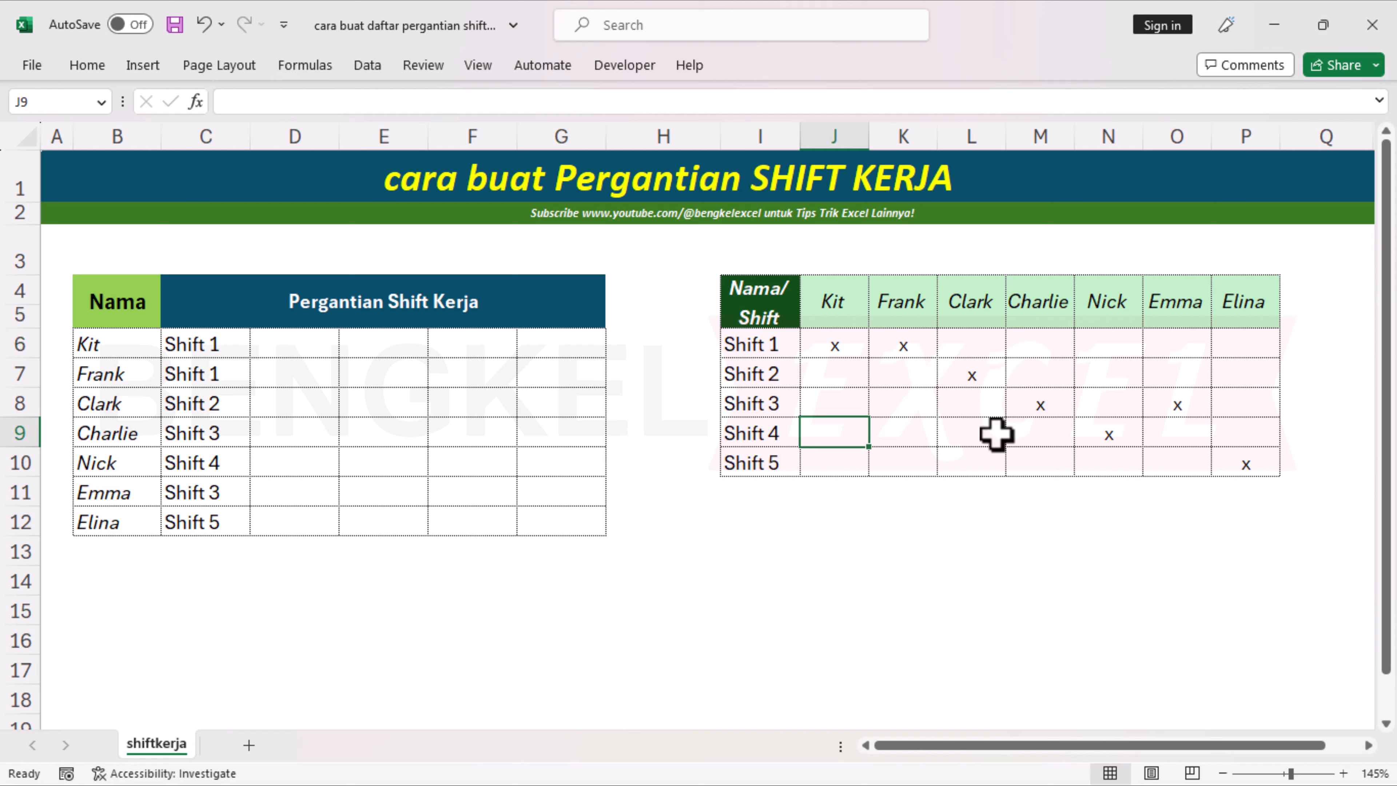
Step: Move the fifth employee from Shift 4 to Shift 5 by clearing N9 and entering an x in N10
click(1100, 433)
key(Delete)
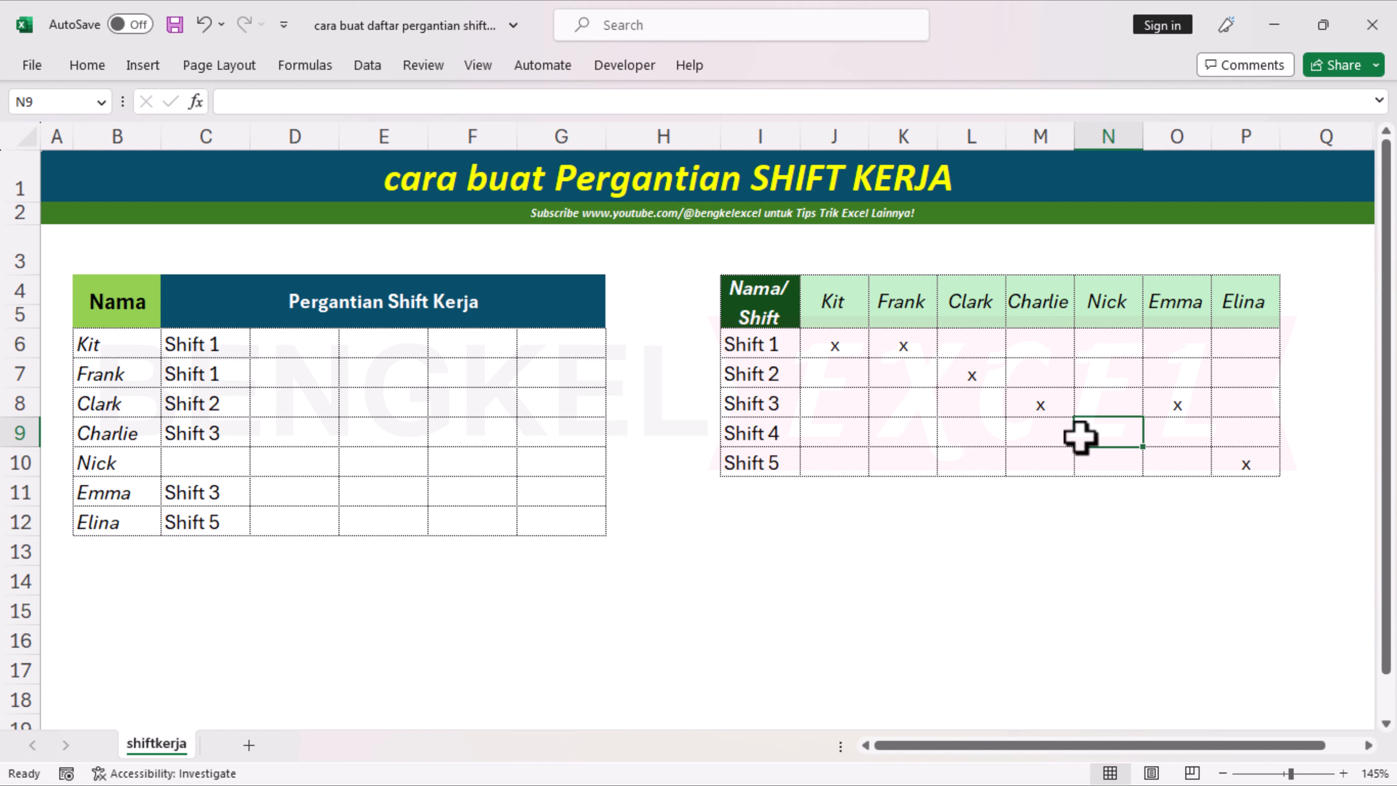
click(1103, 464)
text(x)
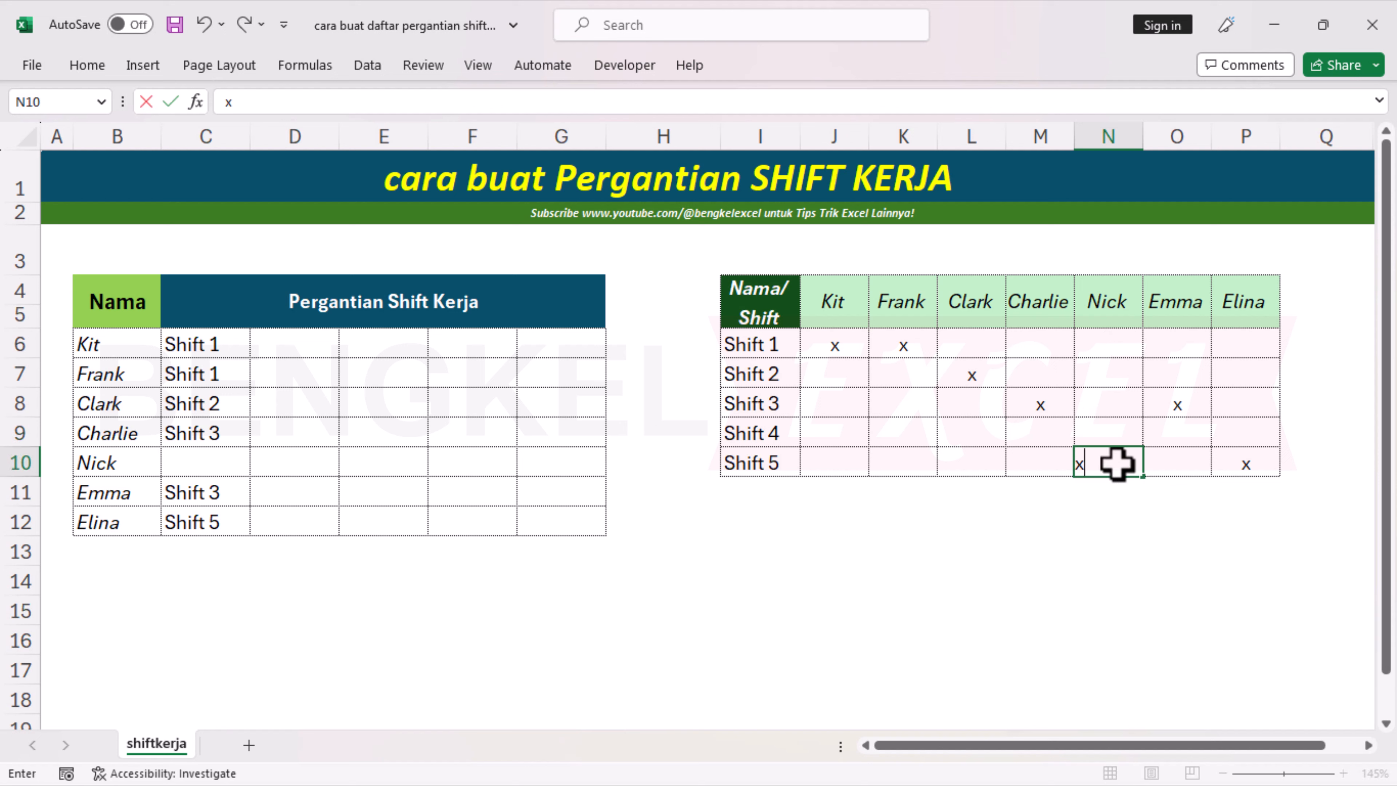
key(Return)
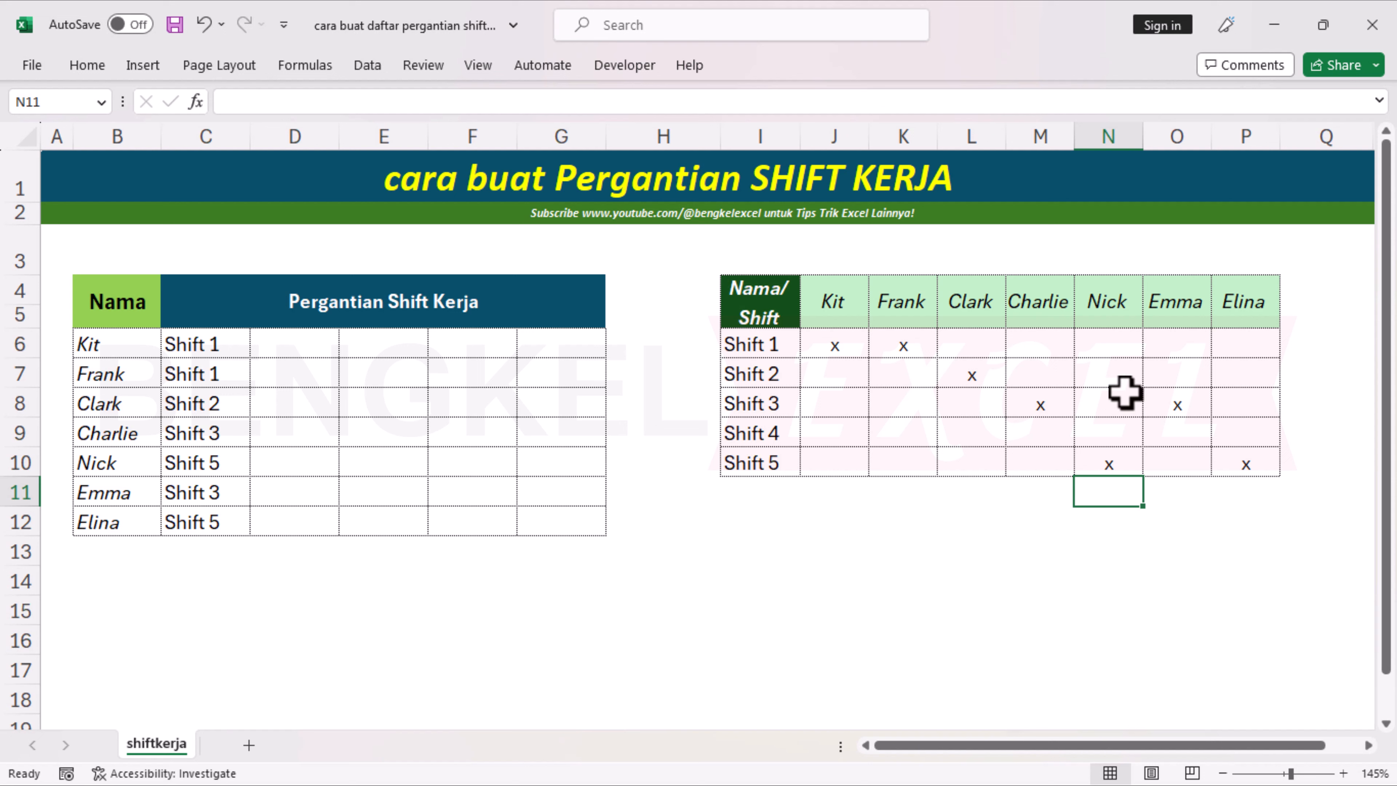
key(Up)
key(Up)
key(Up)
Step: Enter an x in J7, K7, K8 and J9 to give the first two employees additional shifts
click(843, 380)
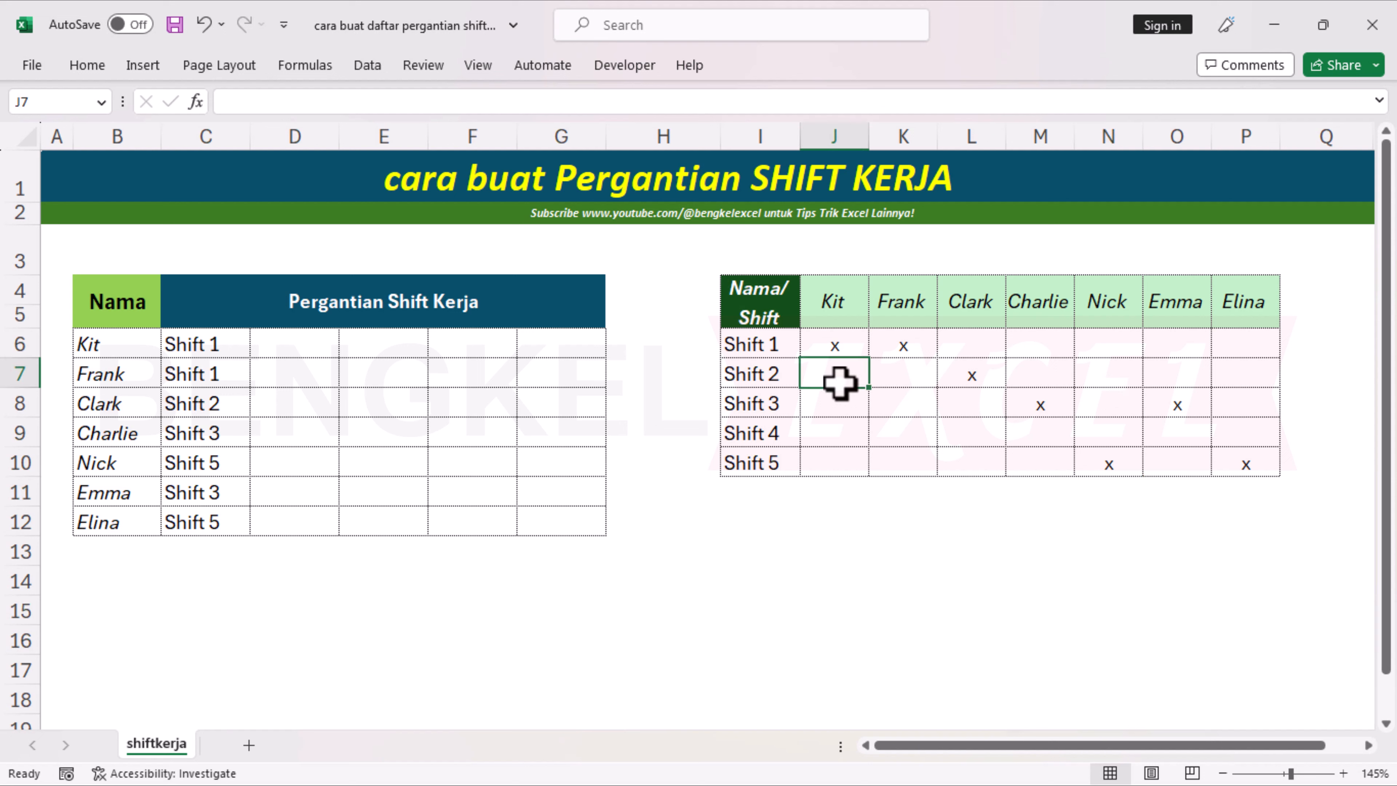
text(x)
text(x)
key(Return)
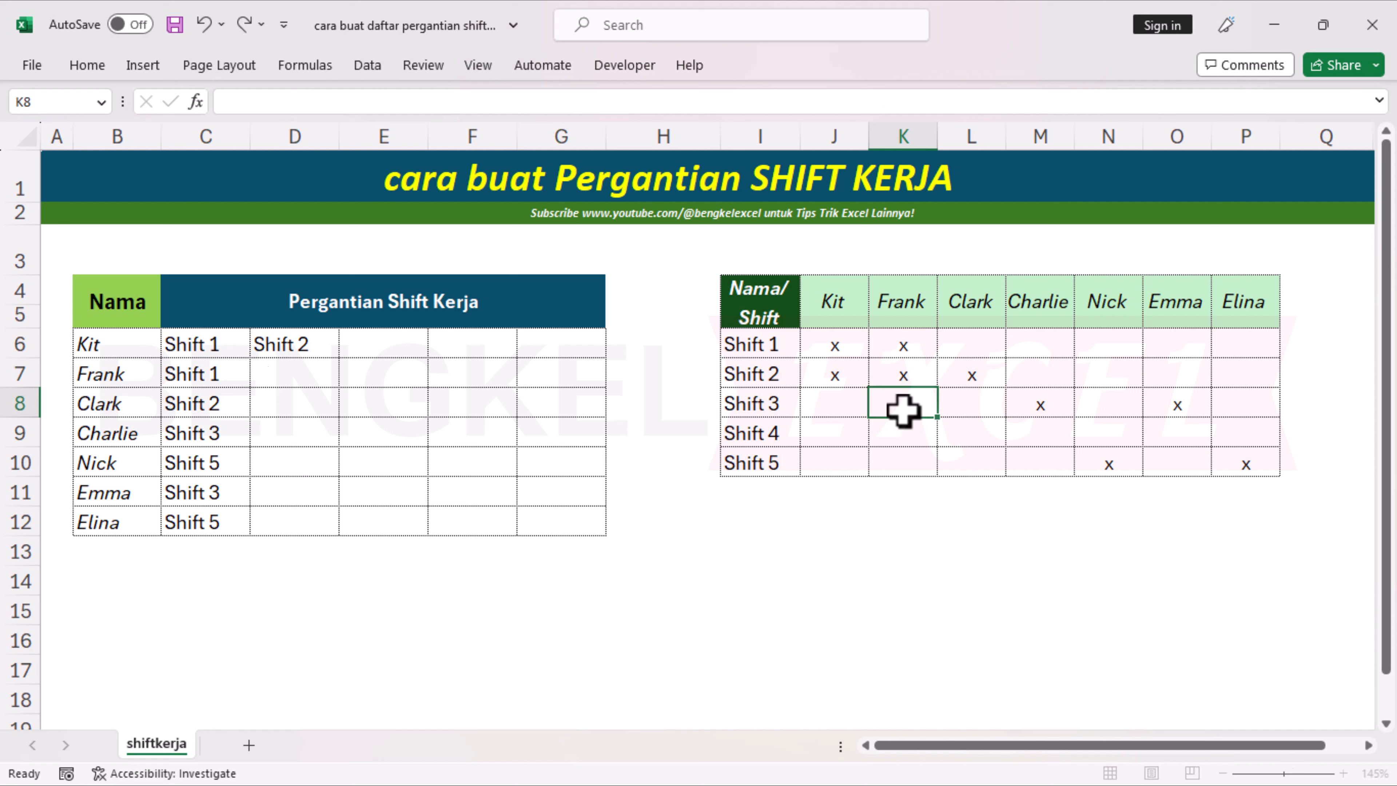
text(x)
click(870, 461)
click(827, 444)
text(x)
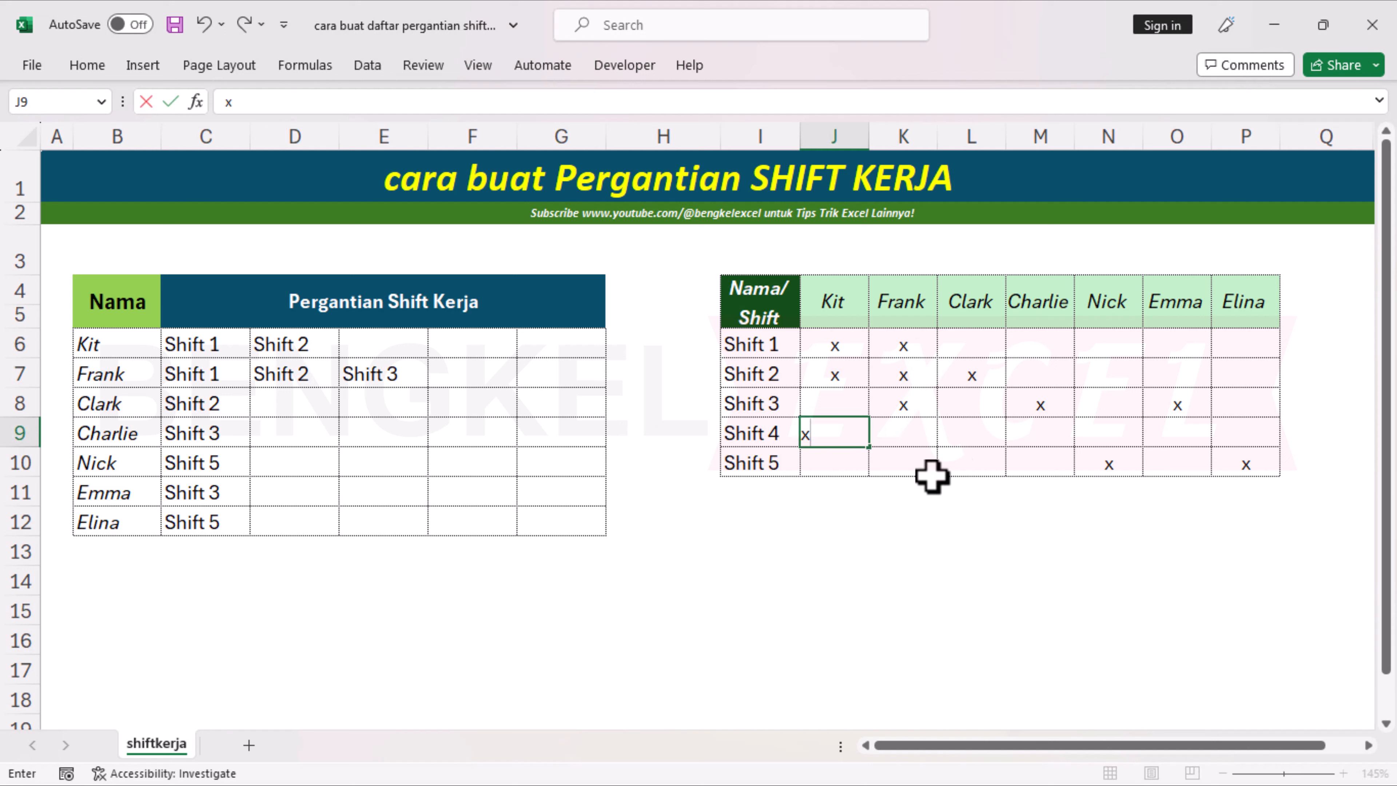
Step: Enter an x in N7 and N9 to add Shift 2 and Shift 4 for the fifth employee
click(1117, 376)
text(x)
click(1107, 432)
text(x)
Step: Enter an x in P7 and P6 to add Shift 2 and Shift 1 for the last employee
click(1247, 367)
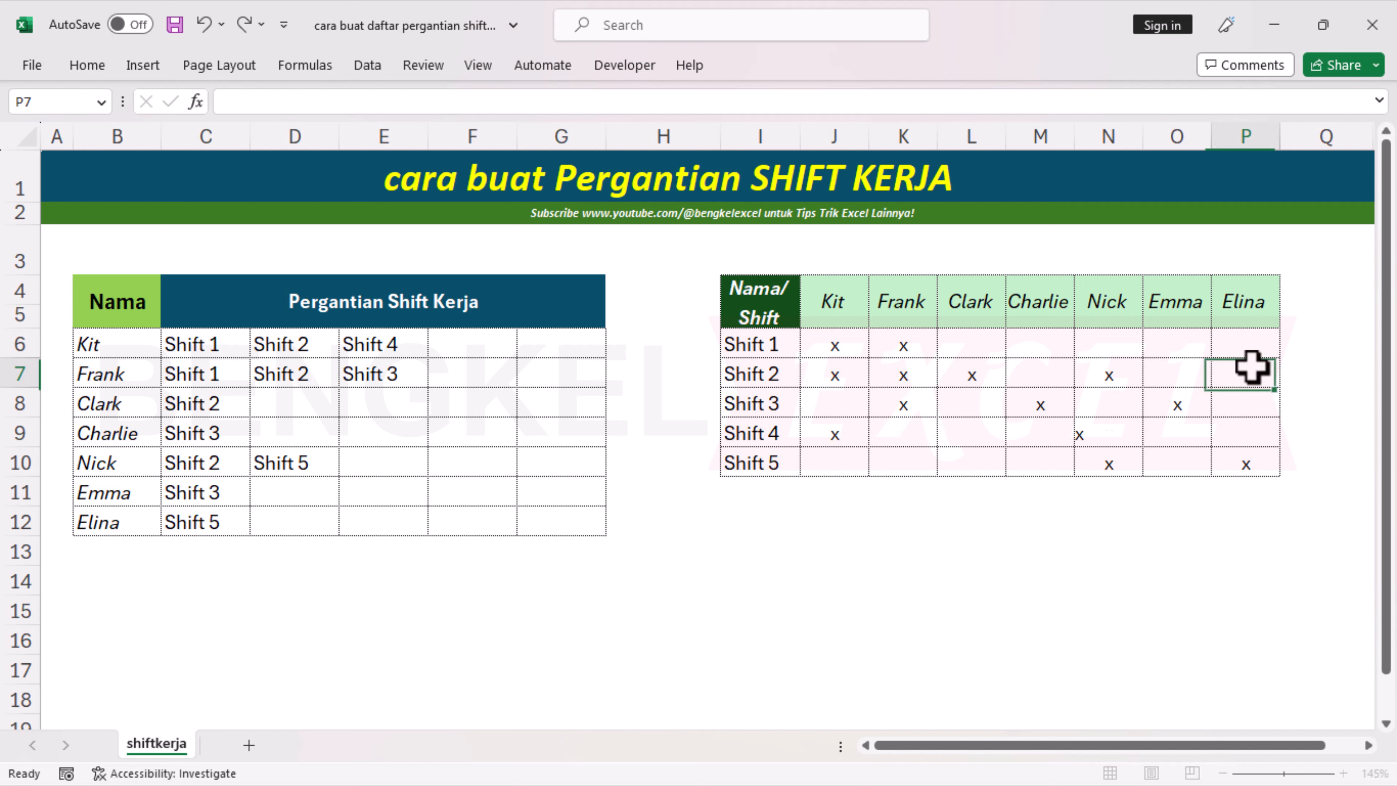
text(x)
click(1254, 338)
text(x)
Step: Enter an x in L10 for the third employee's Shift 5 and in M7 for the fourth employee's Shift 2
click(1012, 376)
click(959, 462)
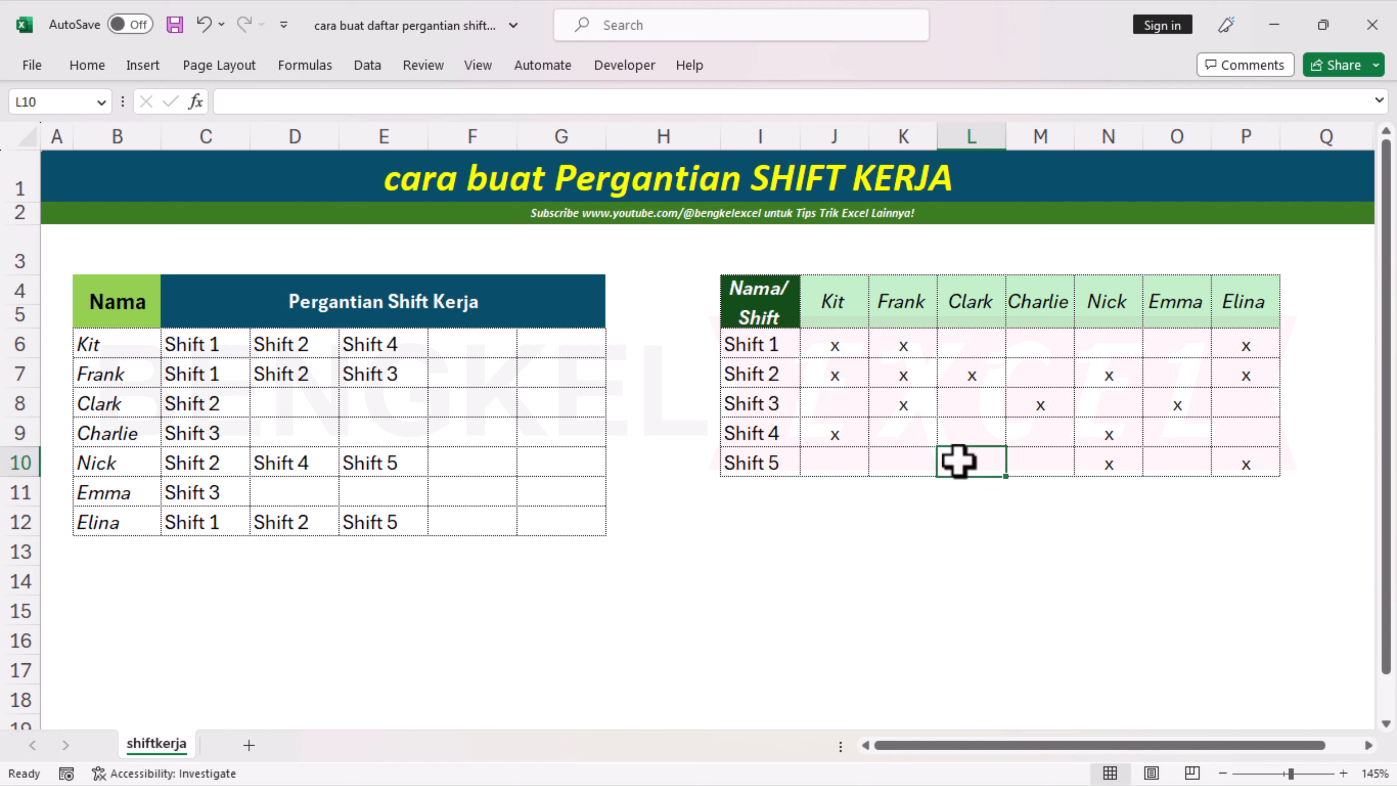
text(x)
click(963, 429)
click(1053, 373)
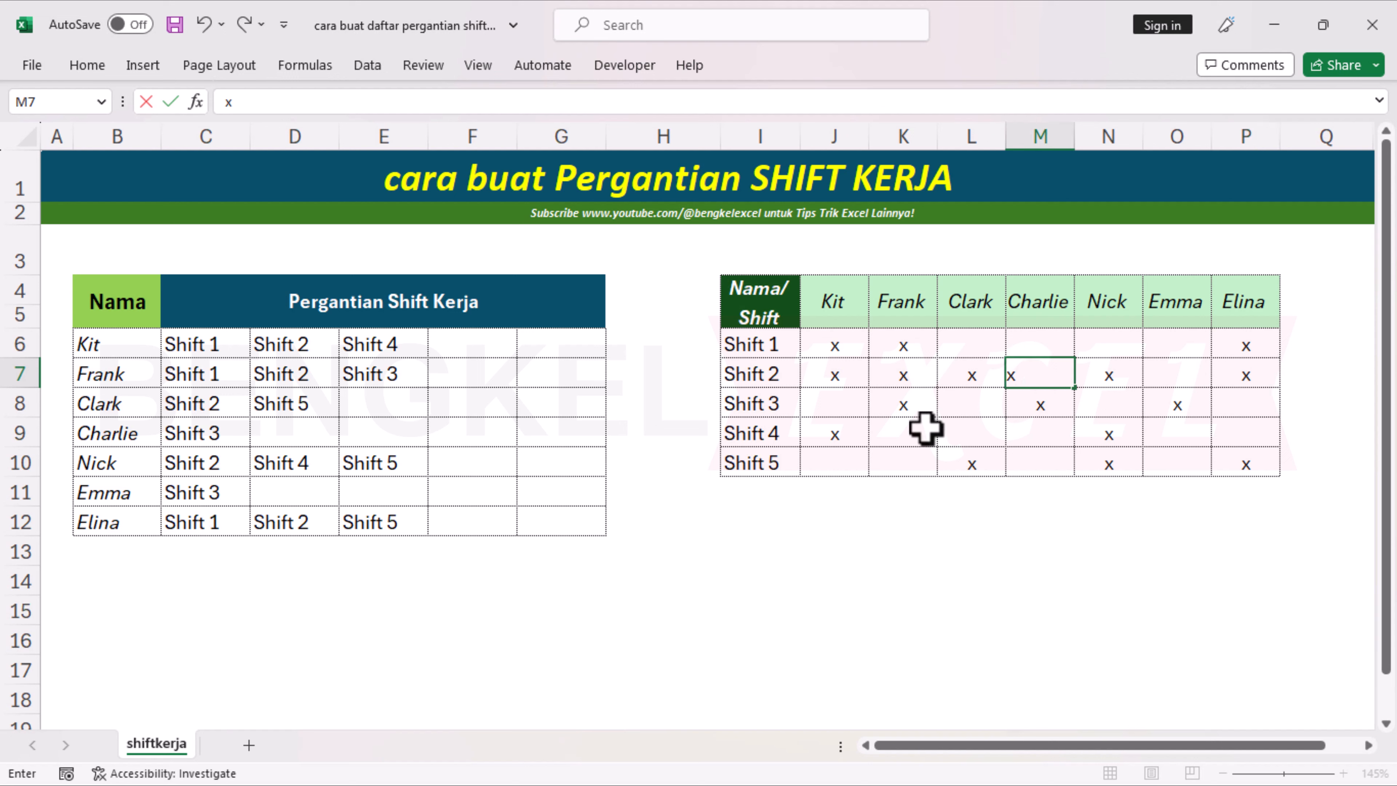
Step: Enter an x in J10, K10 and J8 to add the remaining shifts of the first employee and Shift 5 for the second
click(904, 439)
click(858, 465)
text(x)
click(932, 465)
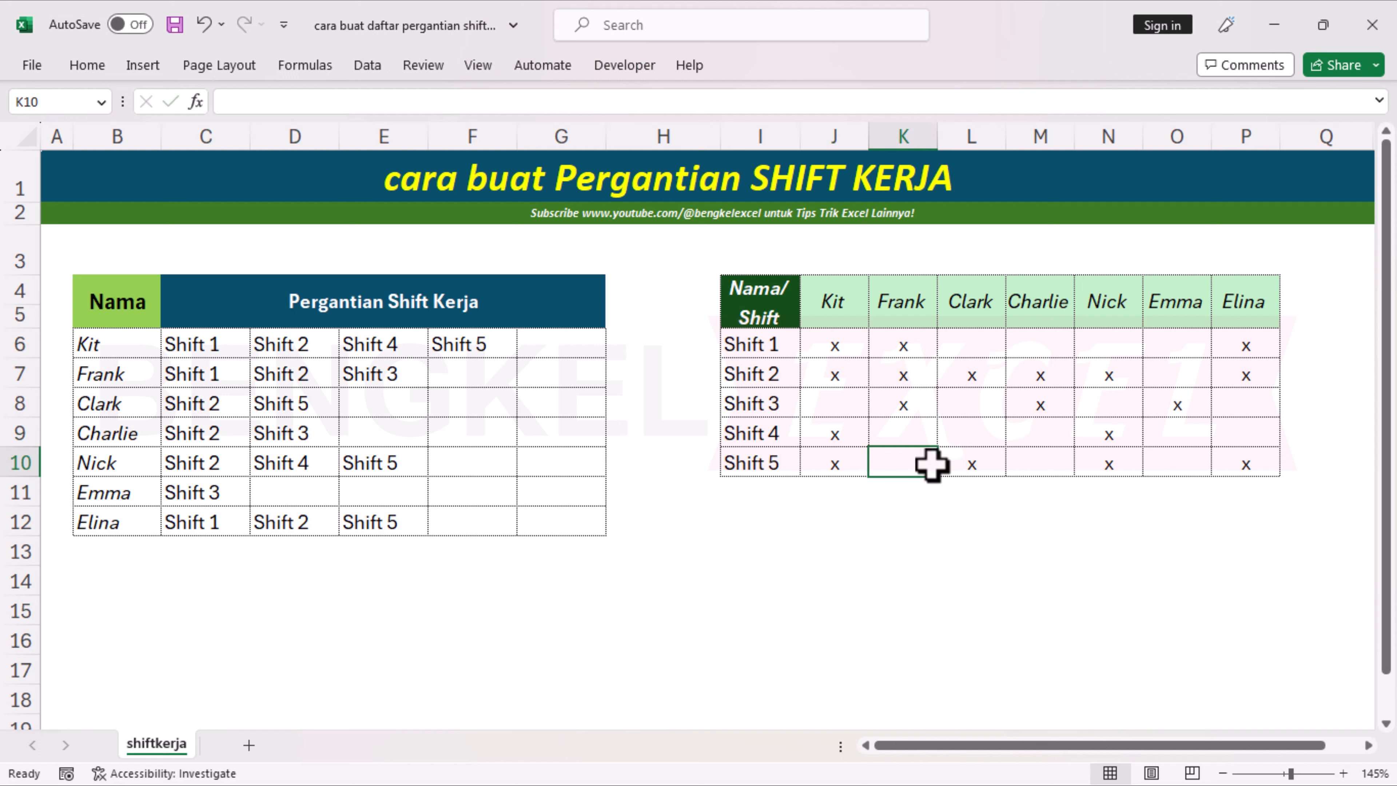
text(x)
click(839, 404)
text(x)
Step: Enter an x in M9, M10 and M6 for the fourth employee and in N8 for the fifth employee's Shift 3
click(1042, 437)
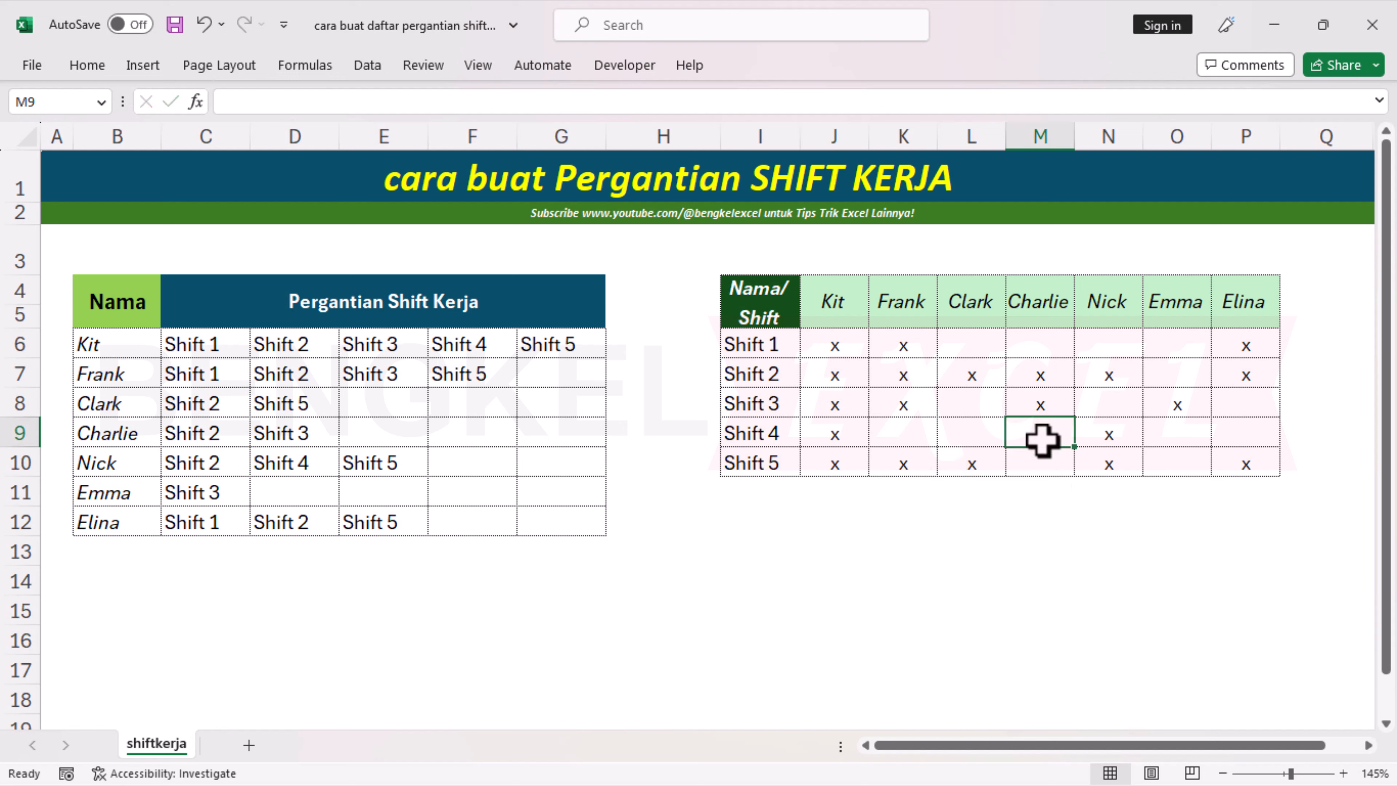
text(x)
click(1032, 460)
text(x)
click(1109, 404)
text(x)
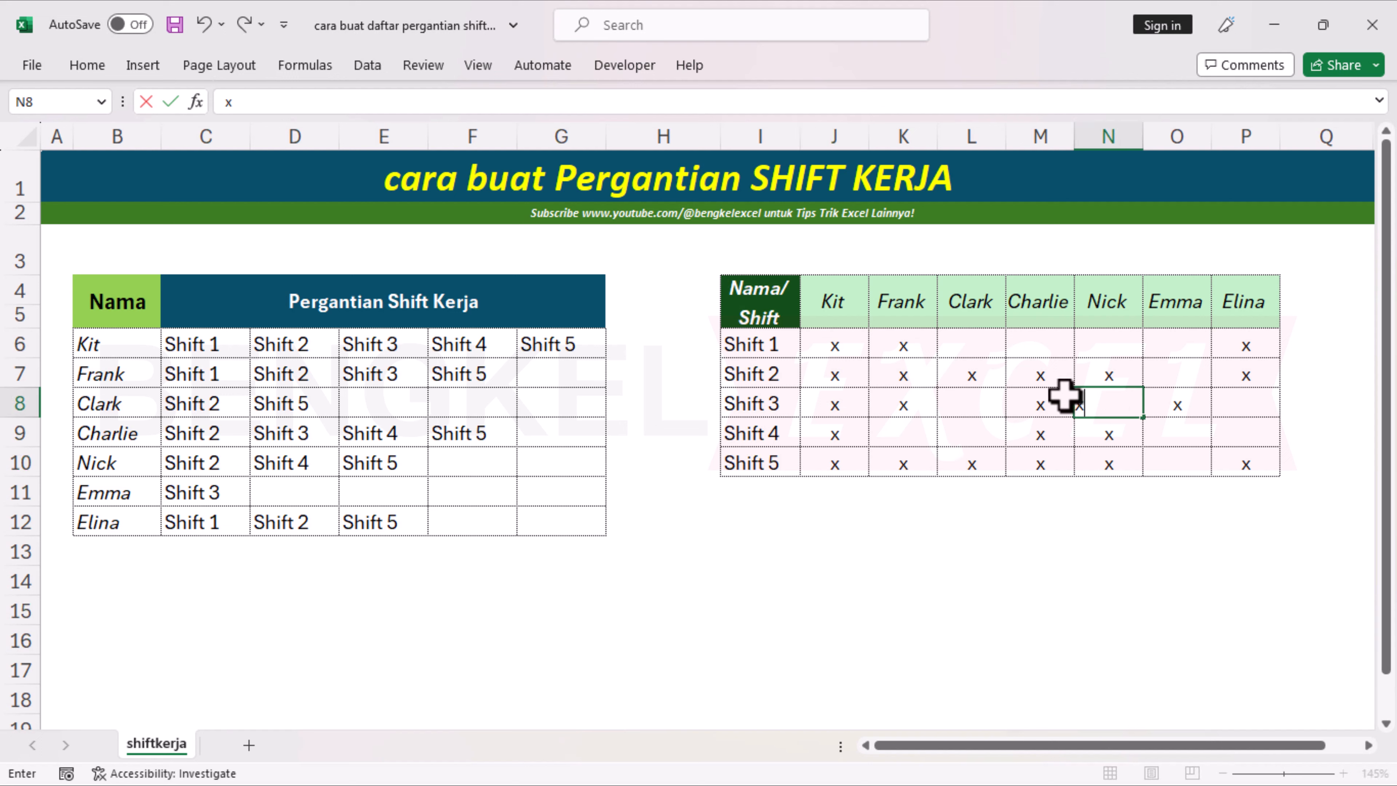
click(1039, 346)
text(x)
click(980, 344)
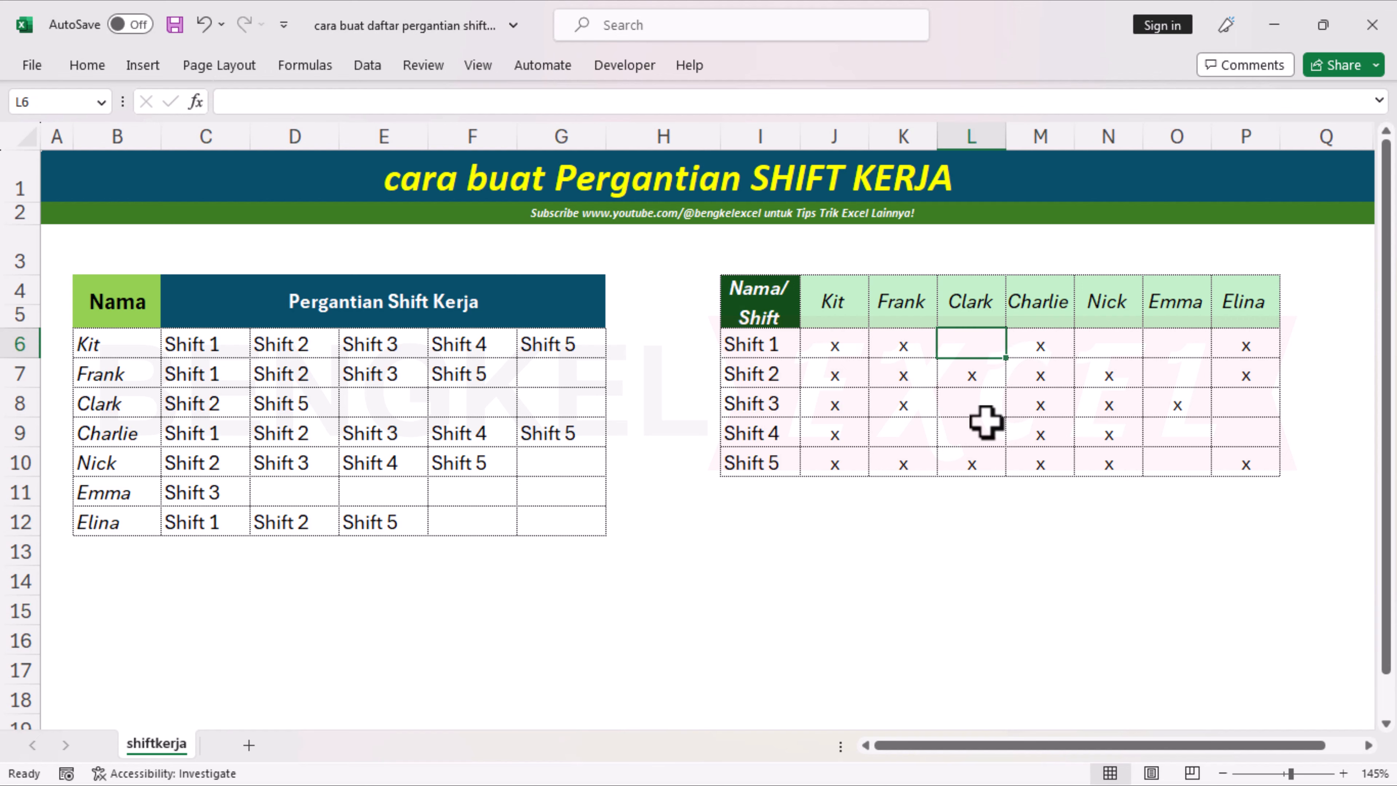